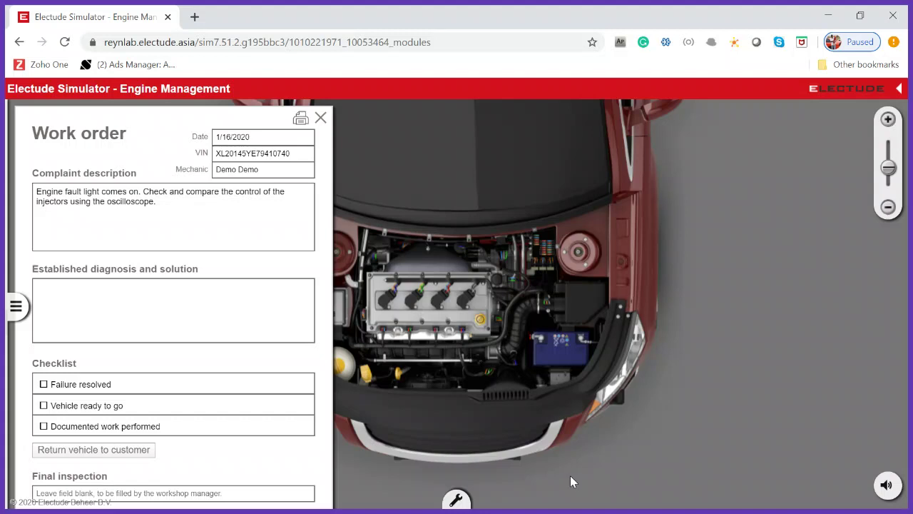
Close the work order and bring the engine's fuel injectors into close view
click(321, 117)
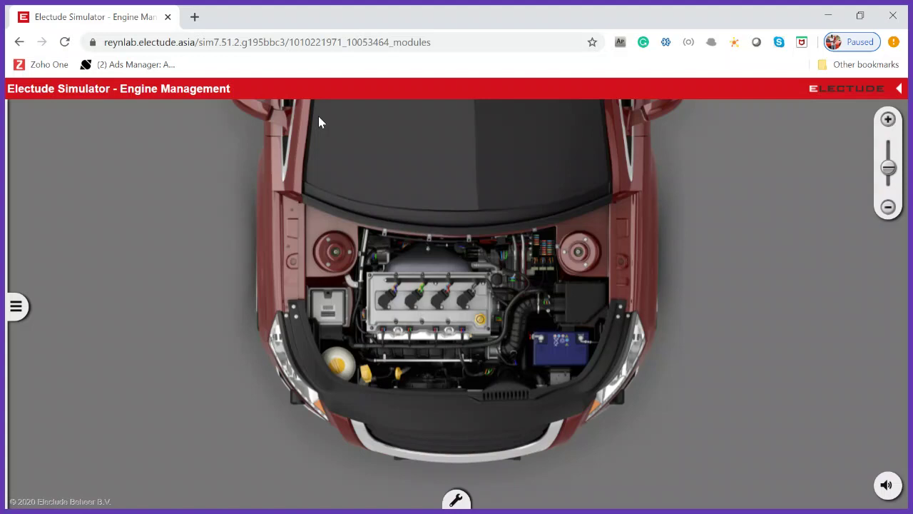
click(888, 119)
drag(343, 345, 412, 301)
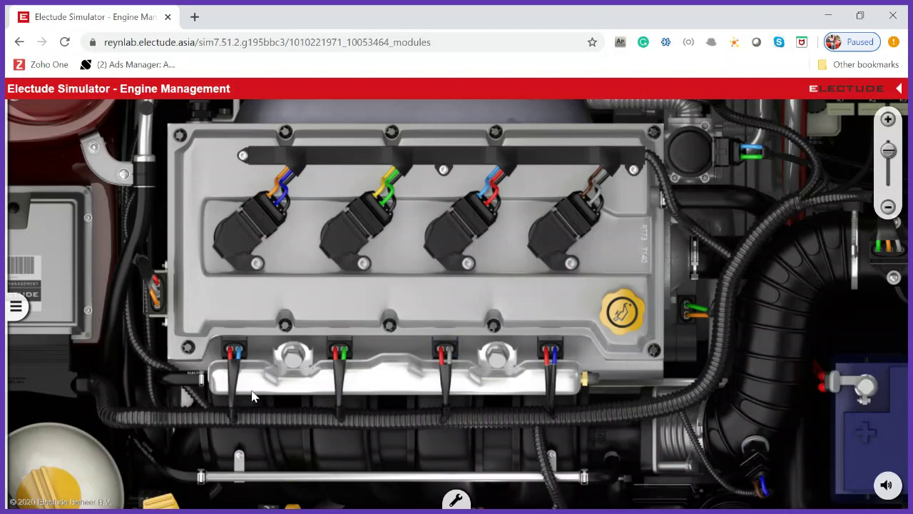
Unplug and reconnect the wiring connectors of the first and second injectors while the engine is off
click(237, 353)
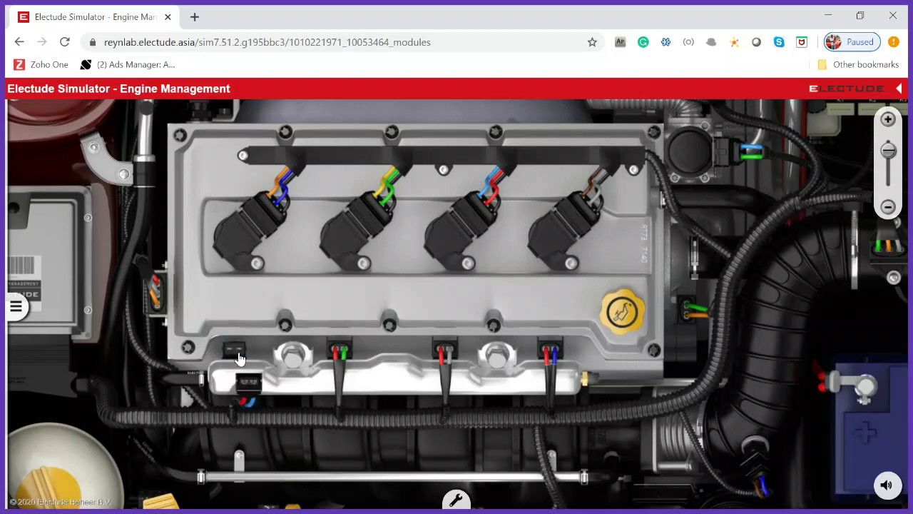
click(339, 350)
mouse_move(234, 352)
mouse_down()
mouse_move(376, 469)
mouse_move(380, 483)
mouse_move(465, 494)
mouse_move(249, 380)
mouse_move(238, 354)
mouse_up()
click(248, 388)
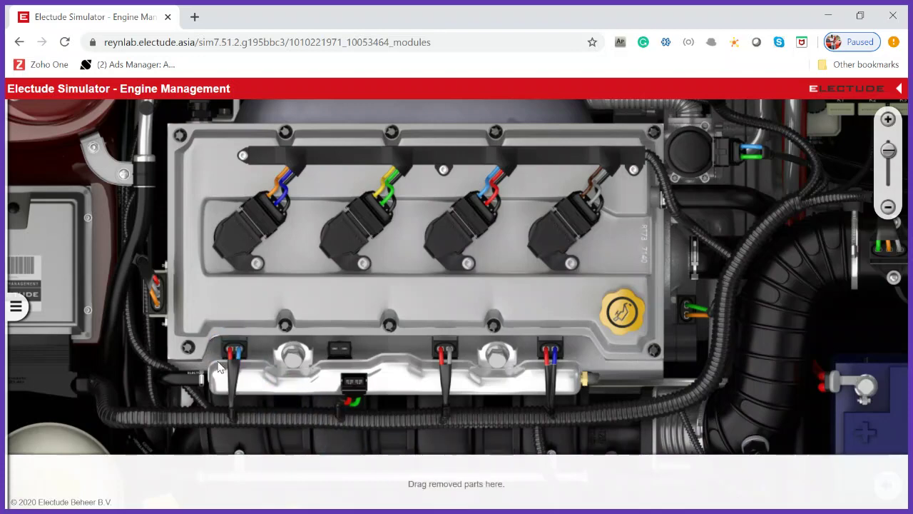
click(360, 389)
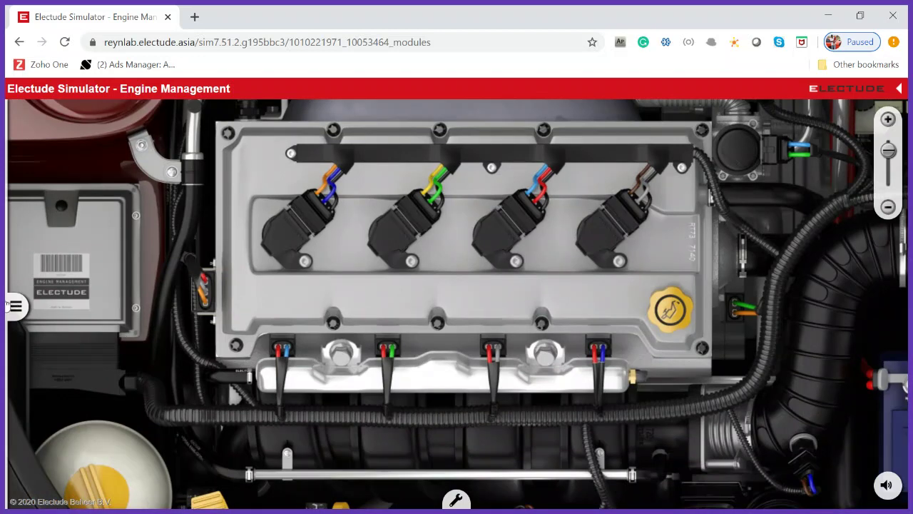
Reopen the work order to reread the complaint description, and close it again
click(10, 306)
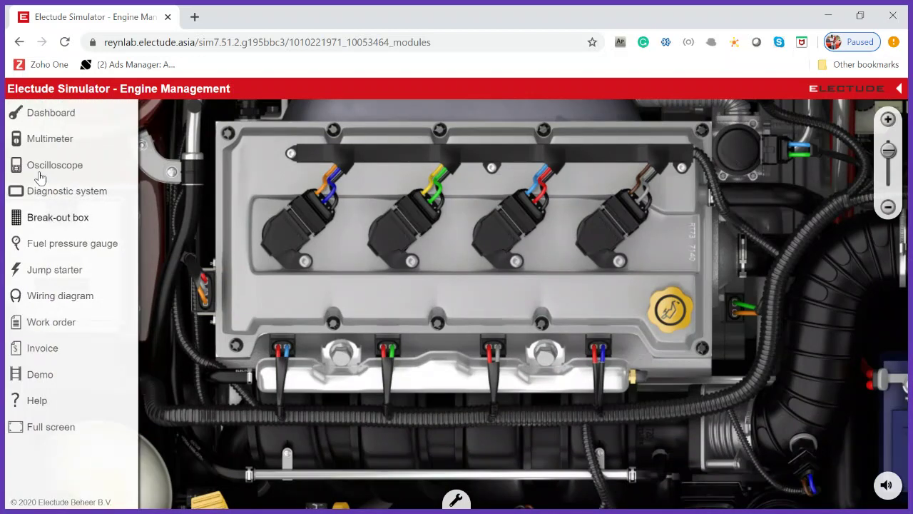
click(98, 327)
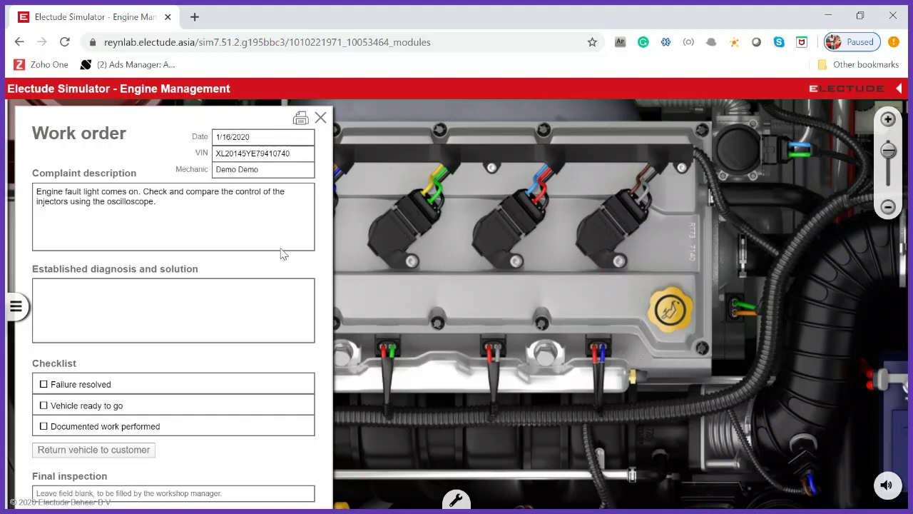
click(321, 117)
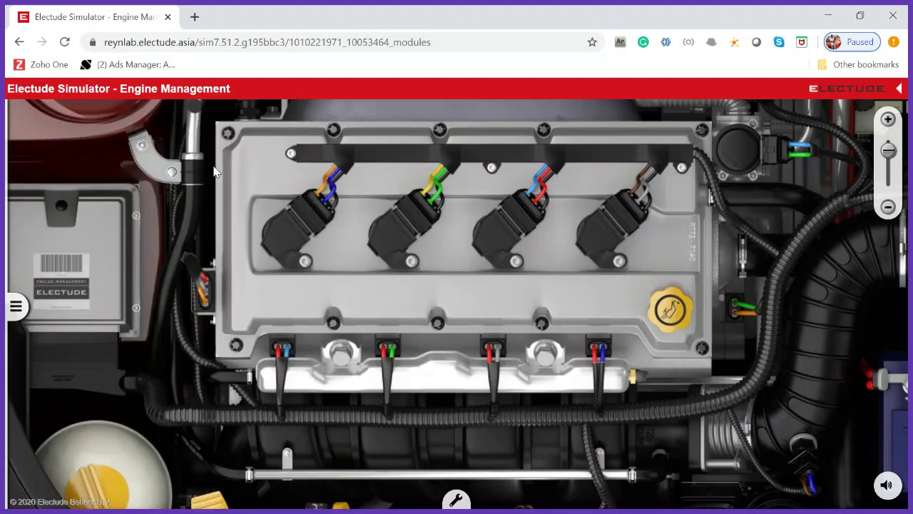
Show the dashboard and start the engine with the ignition switch
mouse_move(7, 141)
click(36, 116)
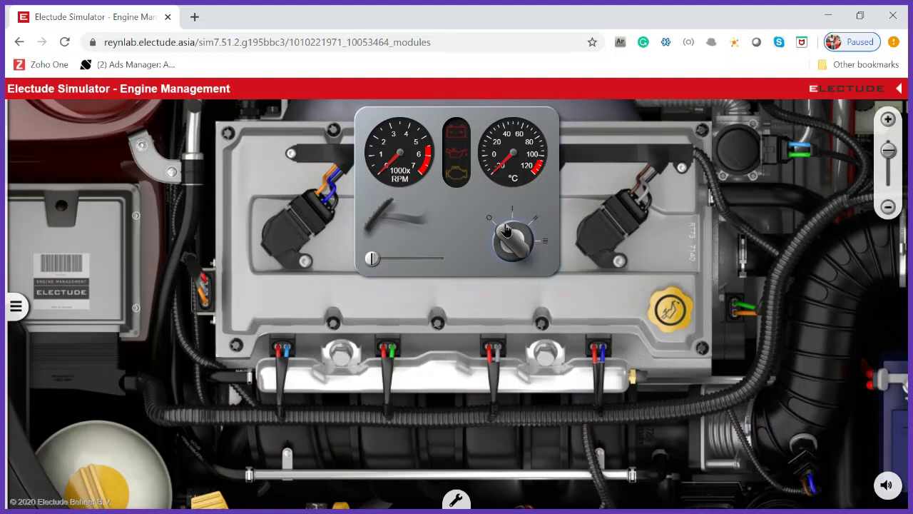
drag(505, 228, 542, 250)
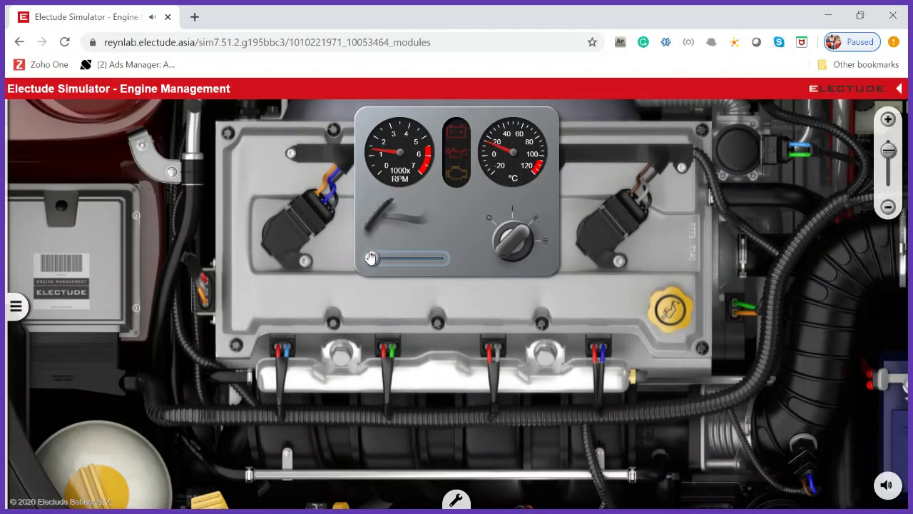
Identify the vehicle in the diagnostic system, examine all its stored fault codes, and close the diagnostic system
click(15, 306)
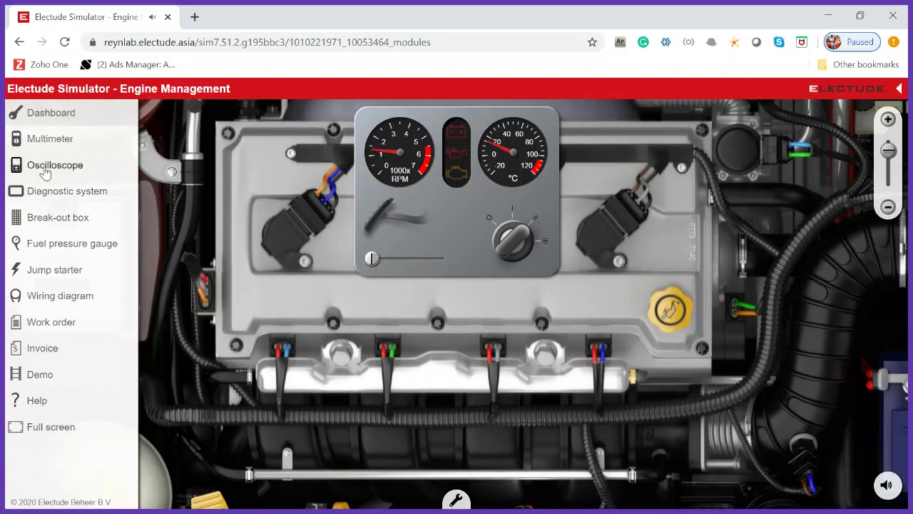
click(44, 194)
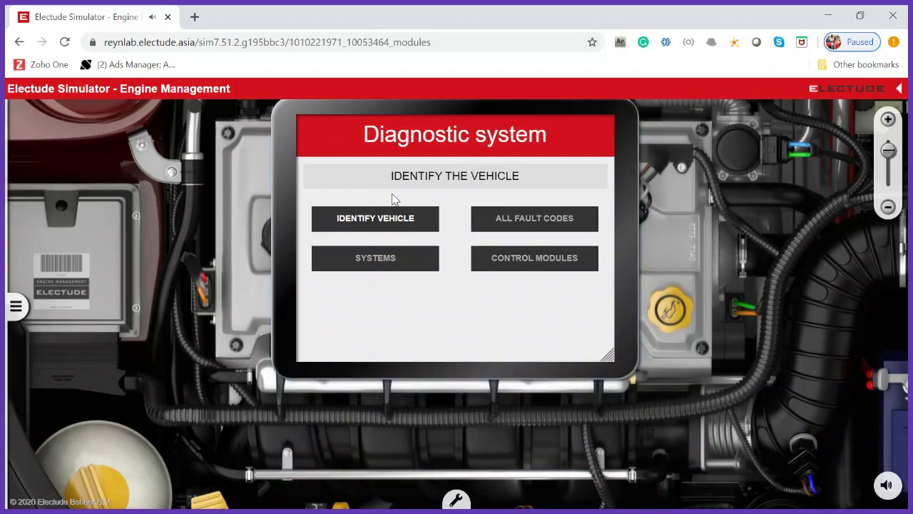
click(382, 223)
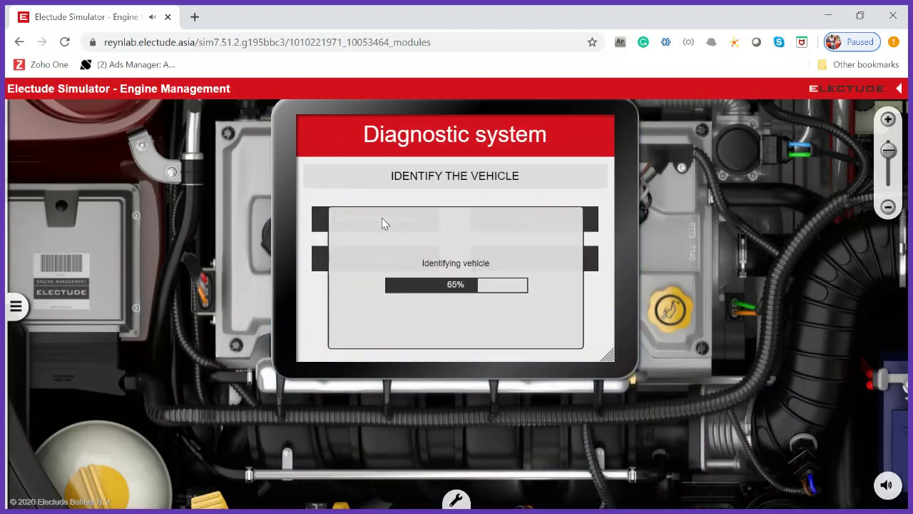
click(491, 221)
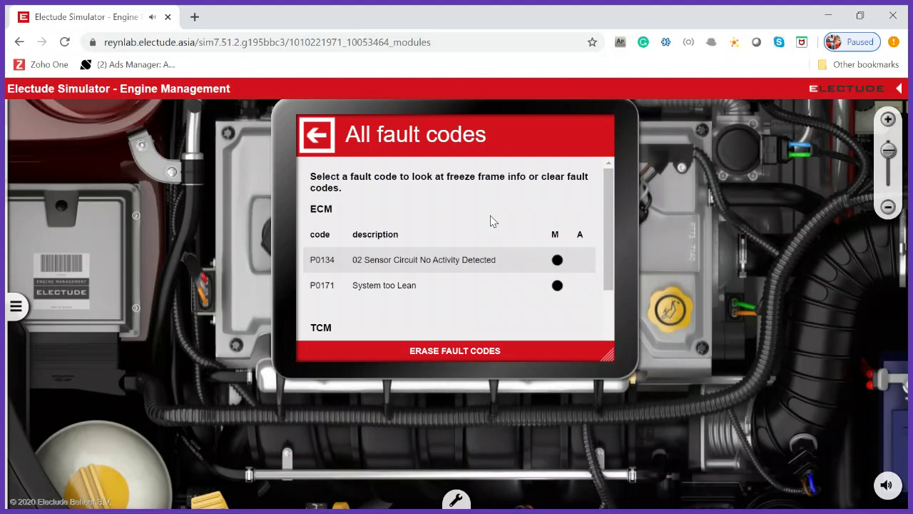
click(393, 292)
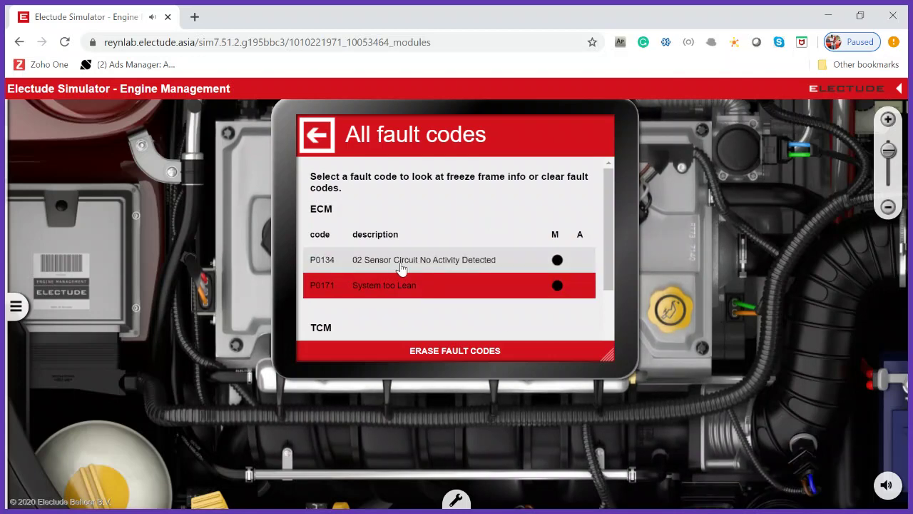
mouse_move(15, 307)
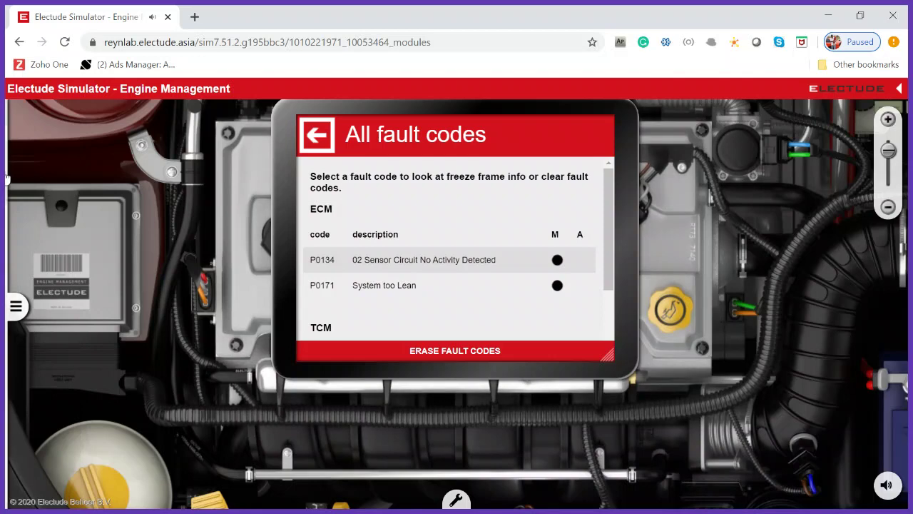
click(41, 199)
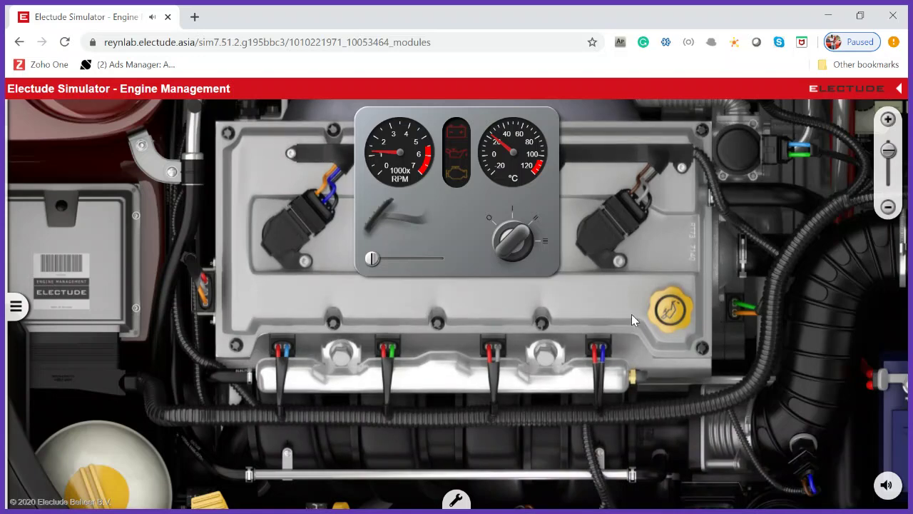
With the engine running, unplug and reconnect each of the four injector connectors in turn to check the engine's response
drag(625, 308, 437, 309)
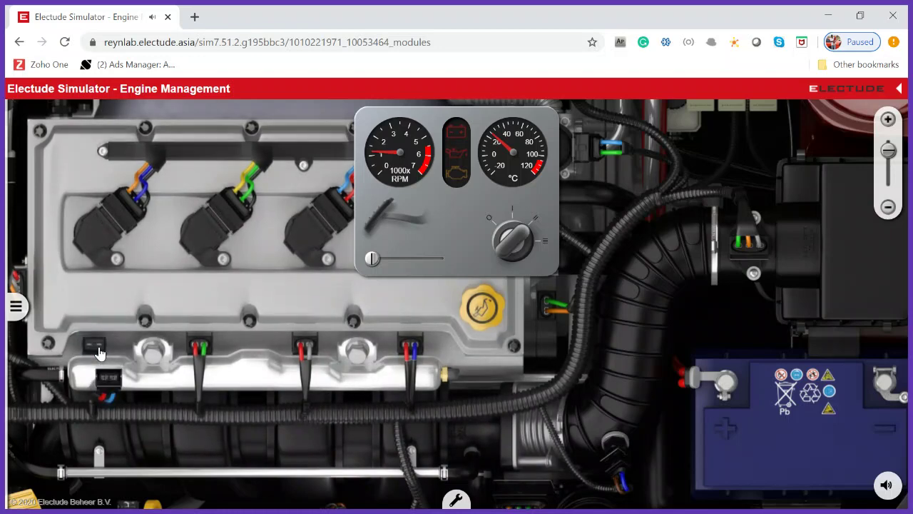
click(100, 354)
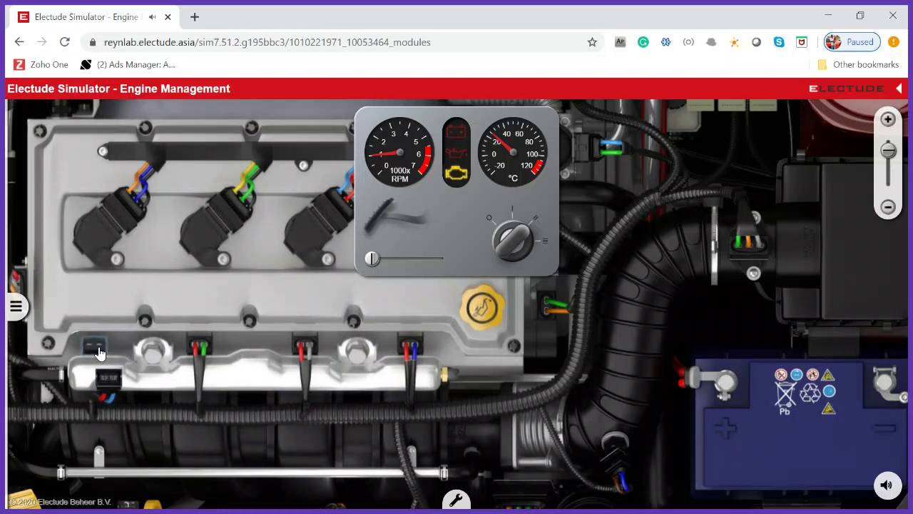
click(112, 385)
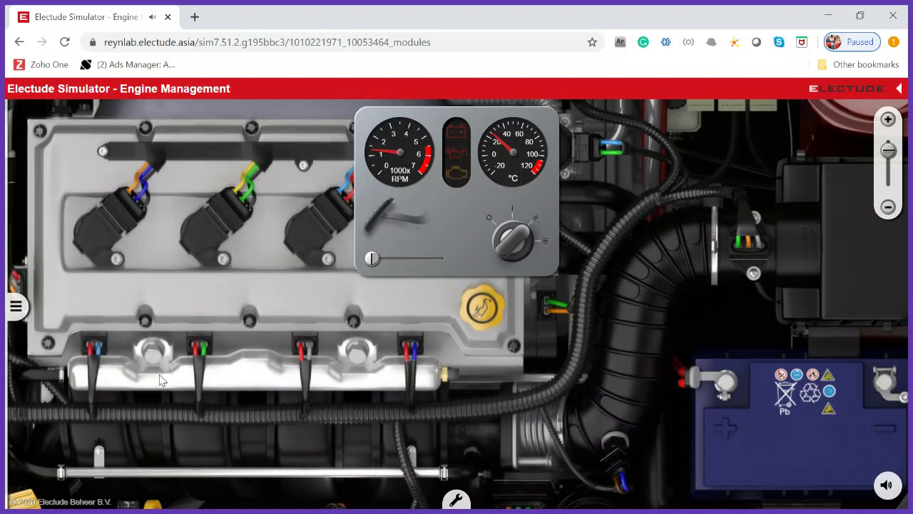
click(198, 348)
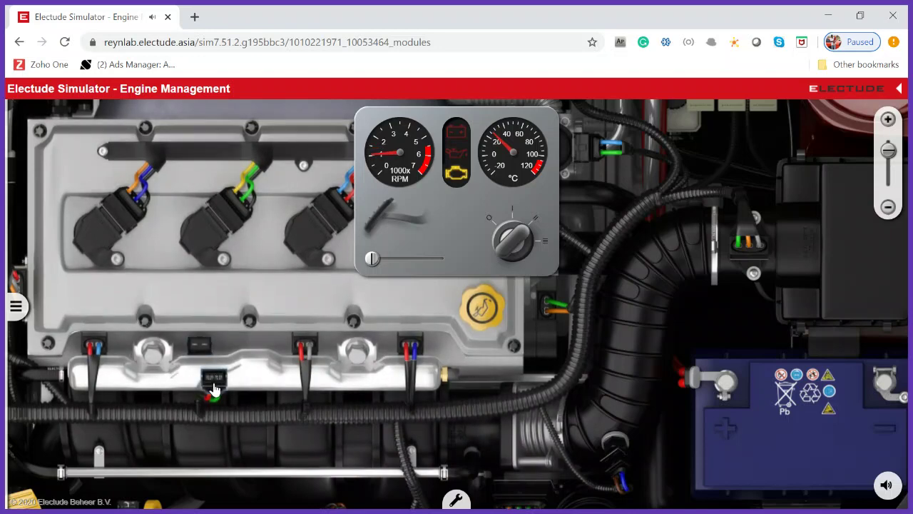
click(214, 378)
click(198, 351)
click(218, 383)
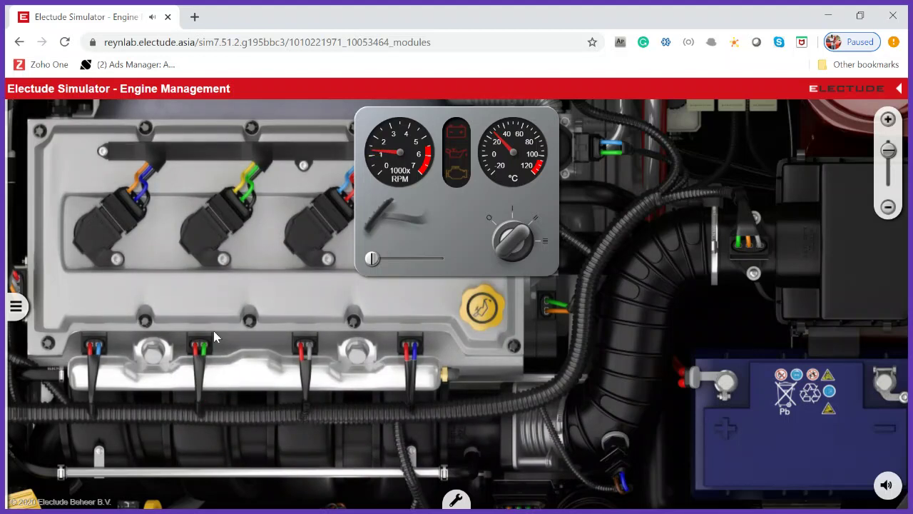
click(307, 351)
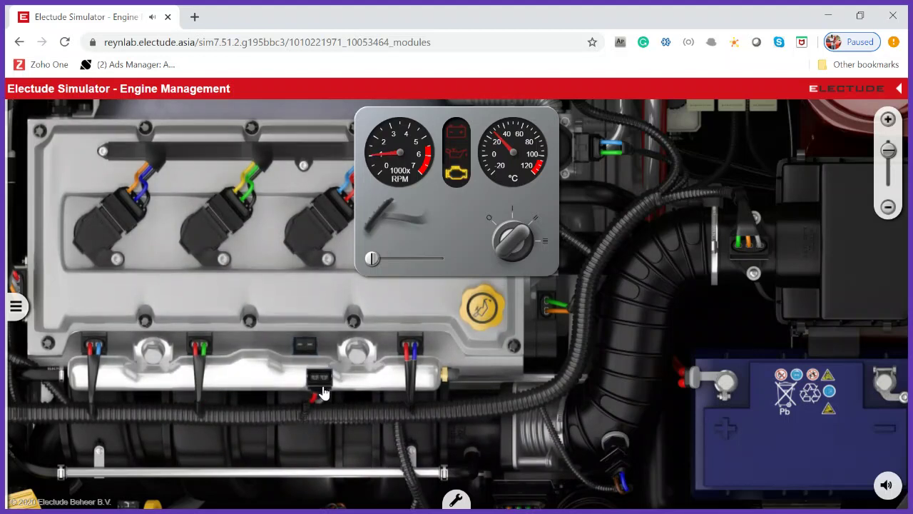
click(319, 382)
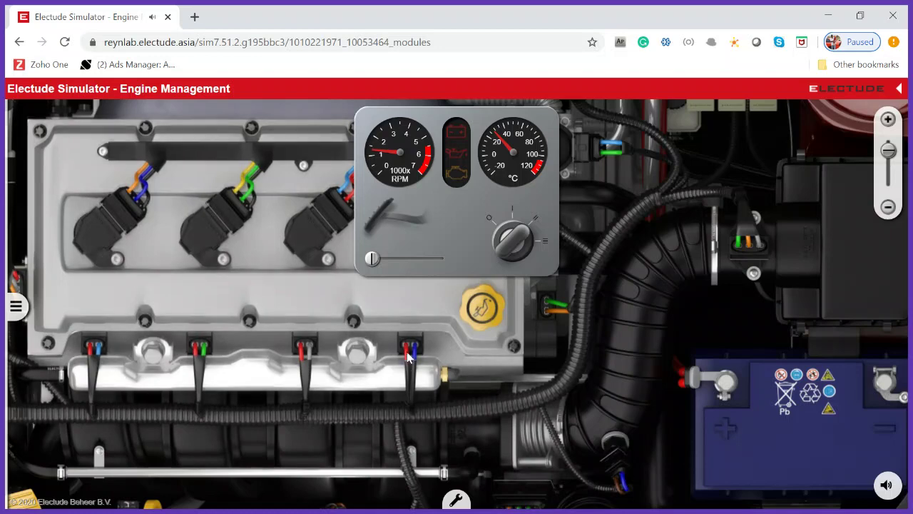
click(410, 353)
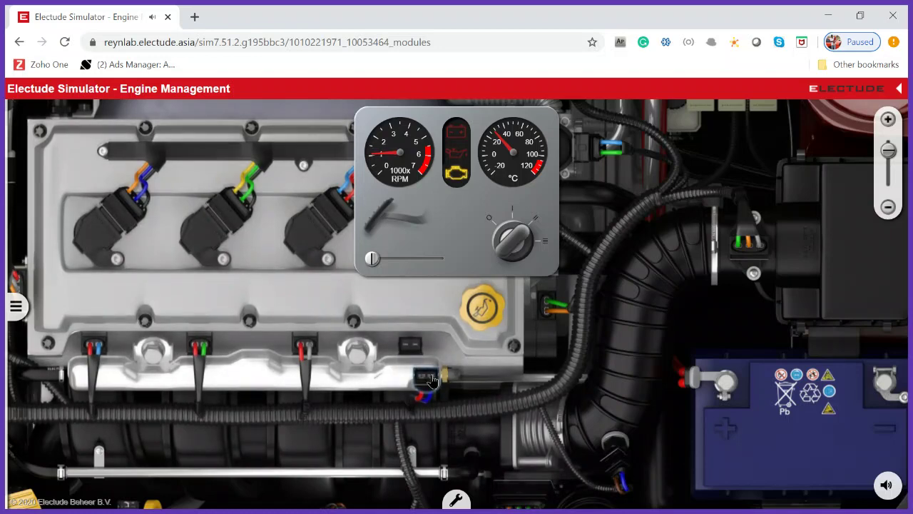
click(431, 382)
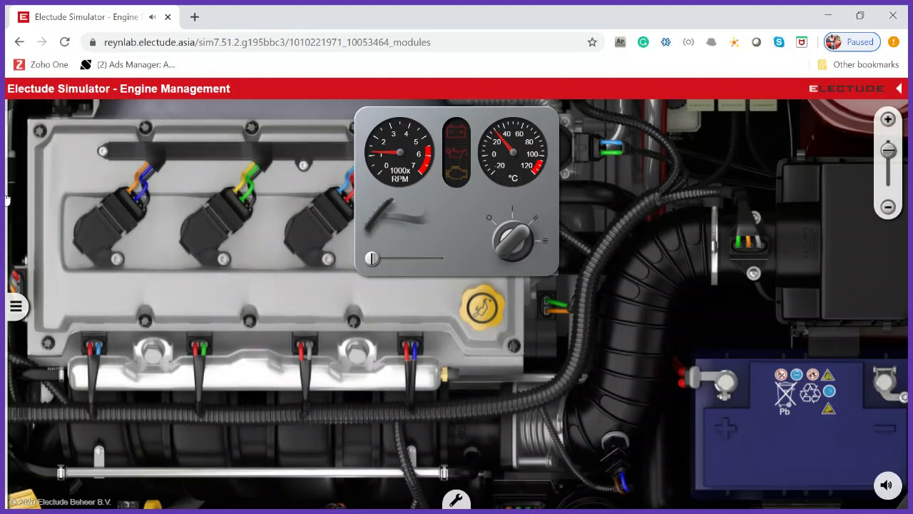
Reread all fault codes in the diagnostic system, erase them, and close the diagnostic system
click(15, 307)
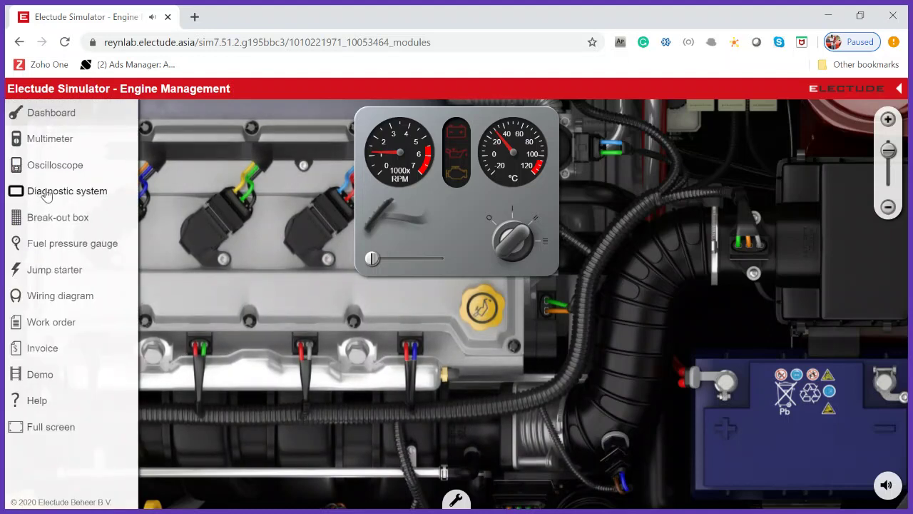
click(39, 190)
click(420, 227)
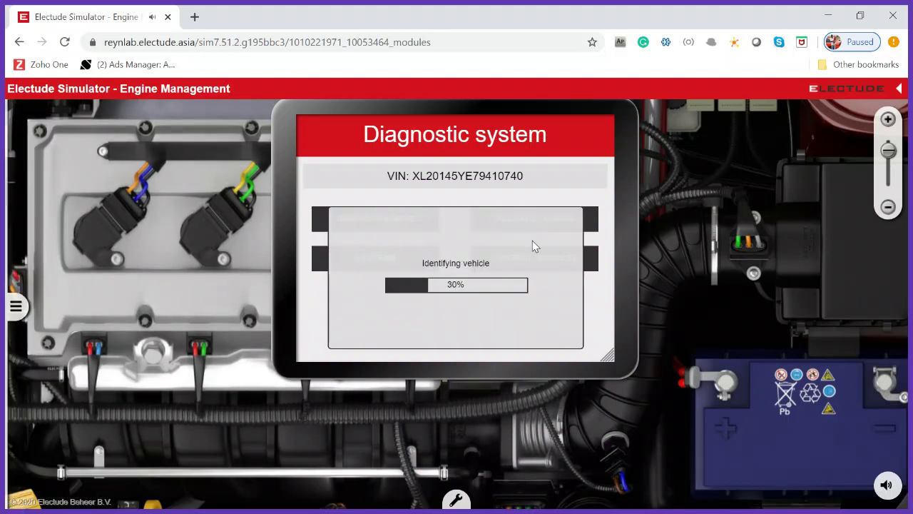
click(569, 224)
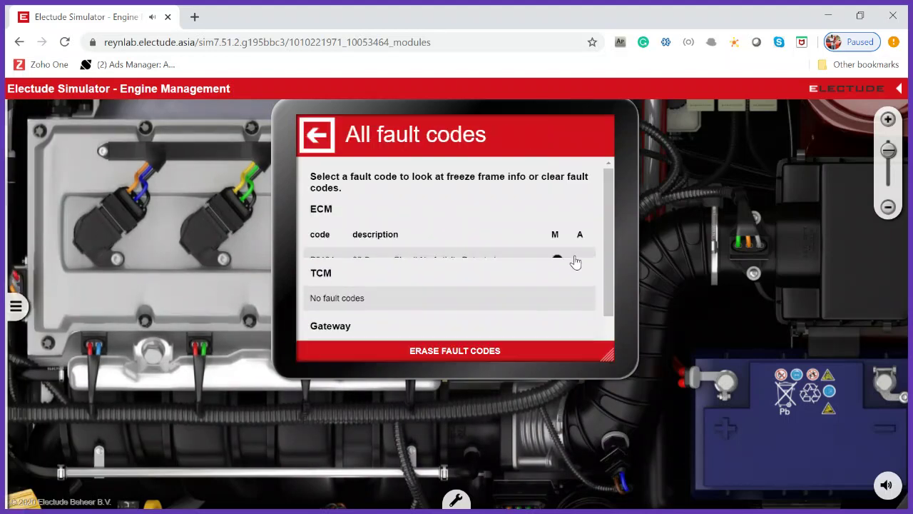
scroll(421, 307, down, 1)
scroll(421, 303, down, 1)
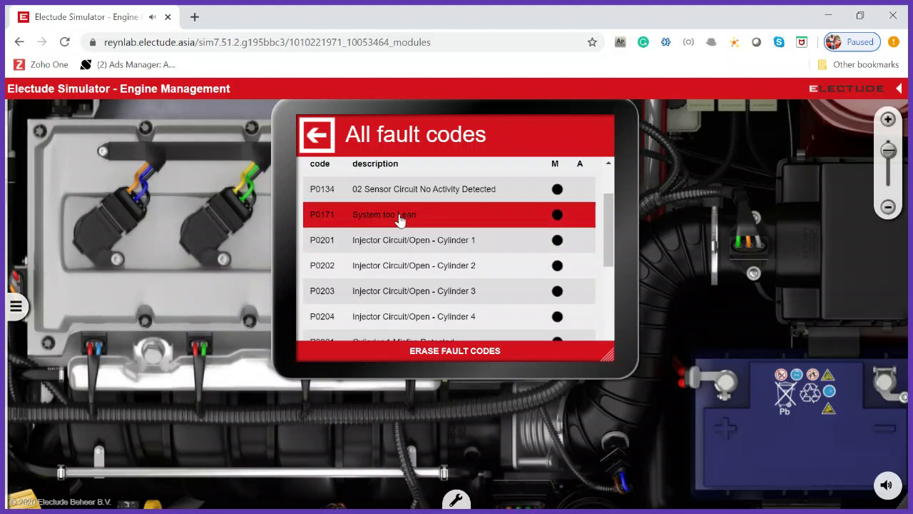
click(434, 349)
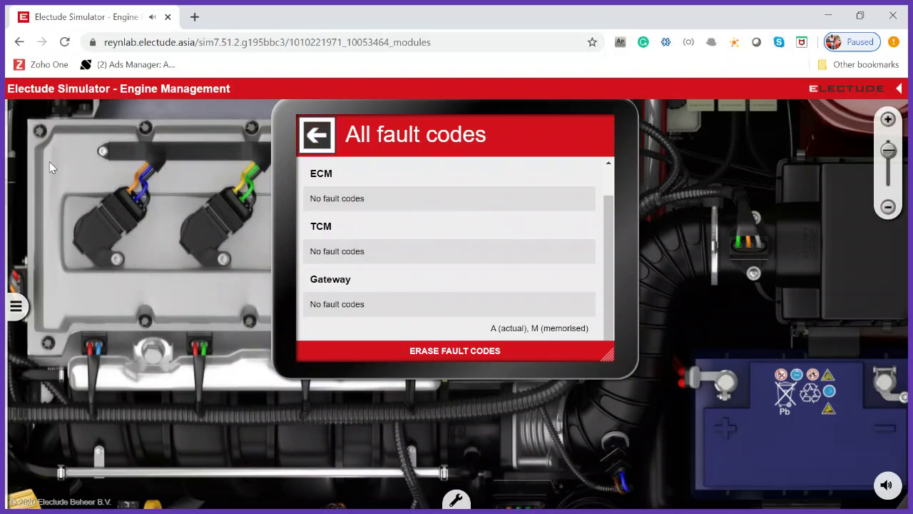
click(16, 306)
click(52, 192)
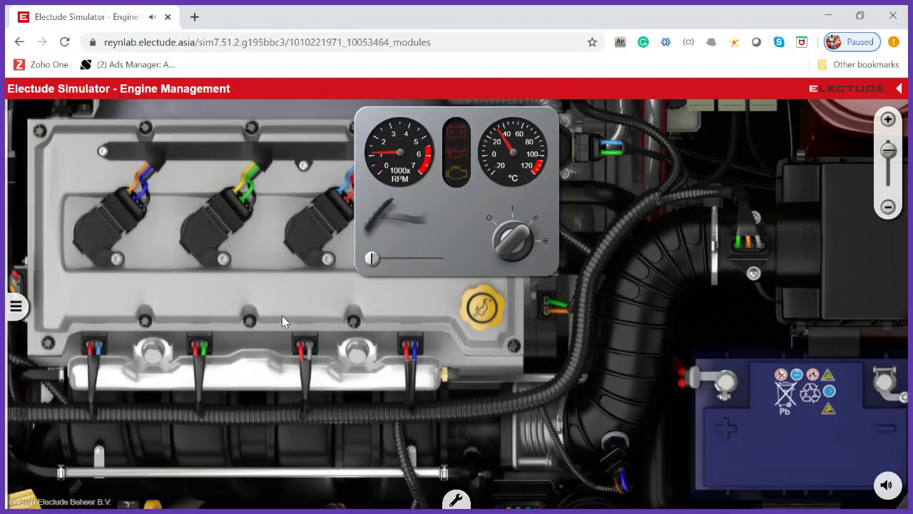
Bring up the multimeter, connect its black probe to the battery's negative terminal and select the 20 V DC range
mouse_move(200, 299)
mouse_down()
mouse_move(256, 314)
mouse_move(193, 311)
mouse_up()
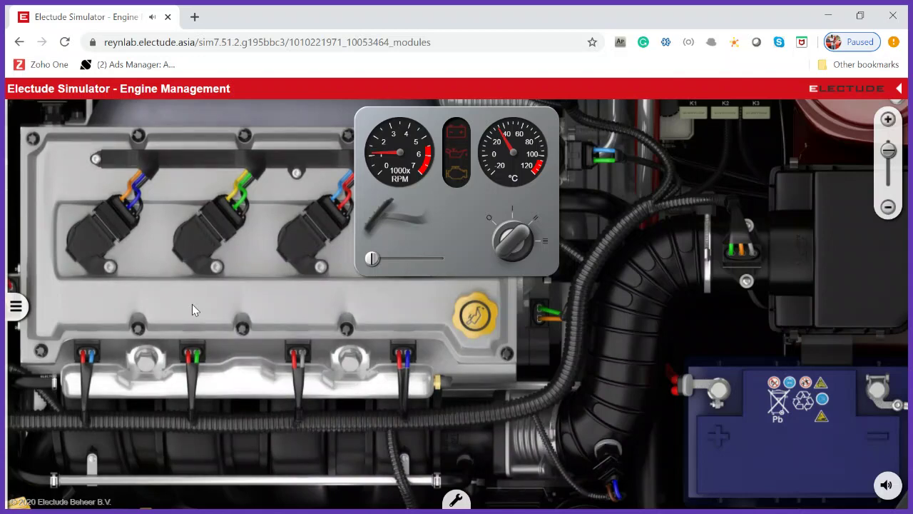
click(16, 307)
click(67, 142)
drag(762, 263, 878, 389)
drag(804, 239, 774, 244)
Measure the voltage at the second and third injectors' connector wires with the multimeter's red probe, and put the multimeter away
drag(845, 236, 172, 392)
drag(25, 350, 196, 355)
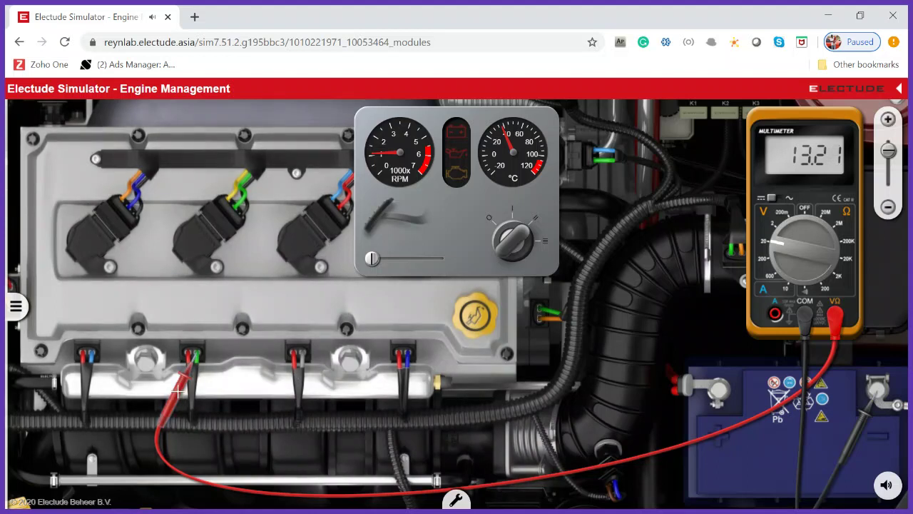
drag(178, 390, 289, 367)
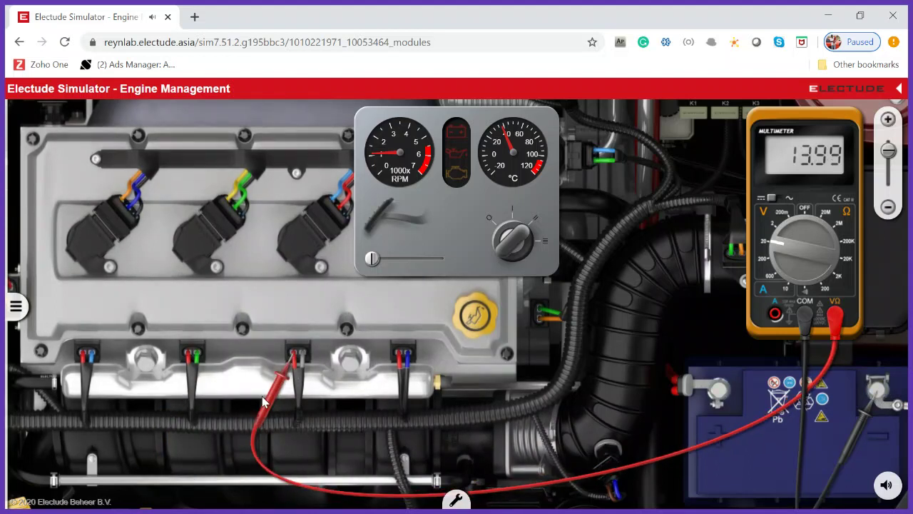
click(298, 356)
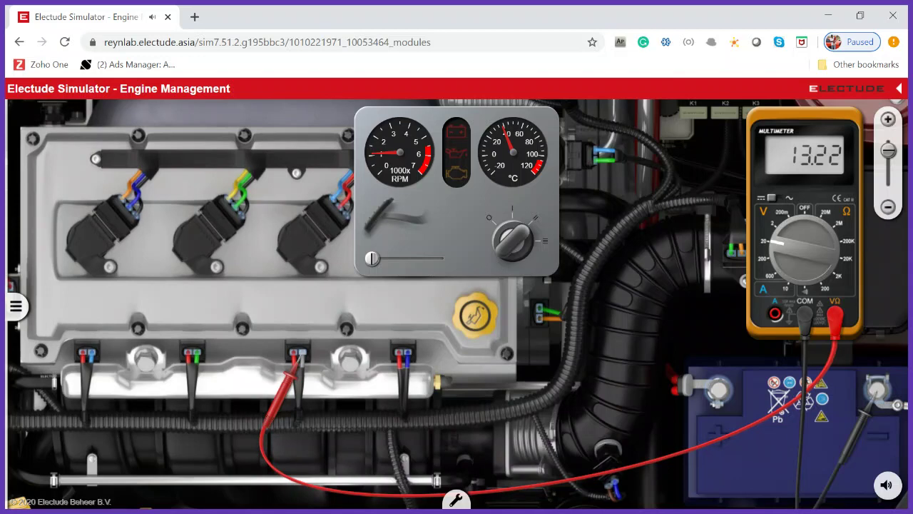
click(15, 307)
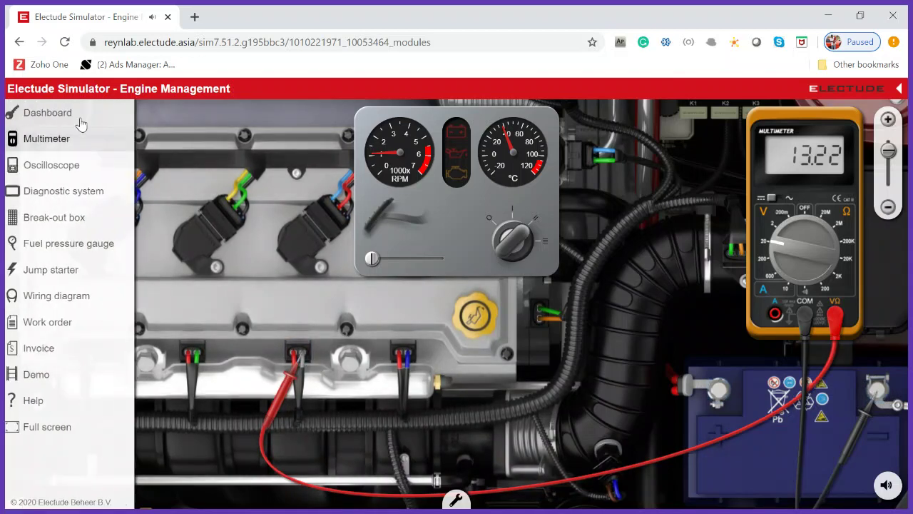
click(66, 147)
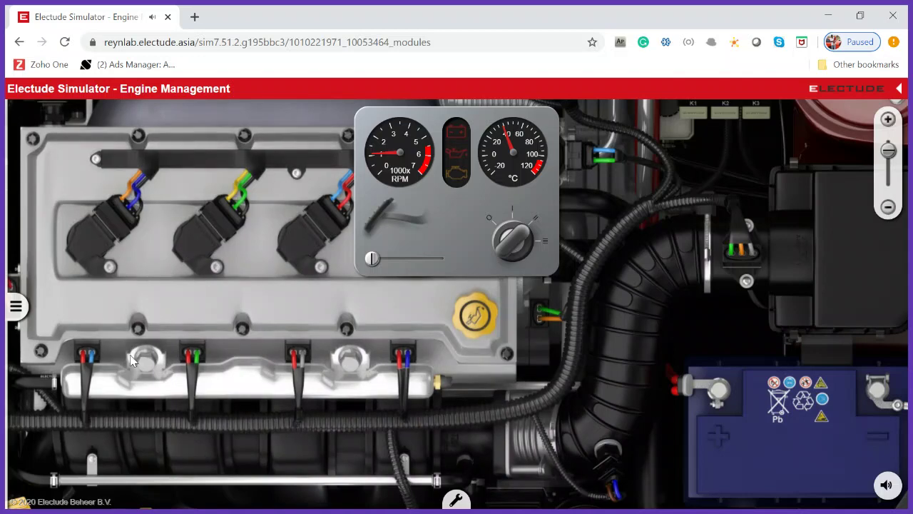
Bring up the oscilloscope, attach its ground clip to the battery's negative terminal, and switch it on
click(16, 307)
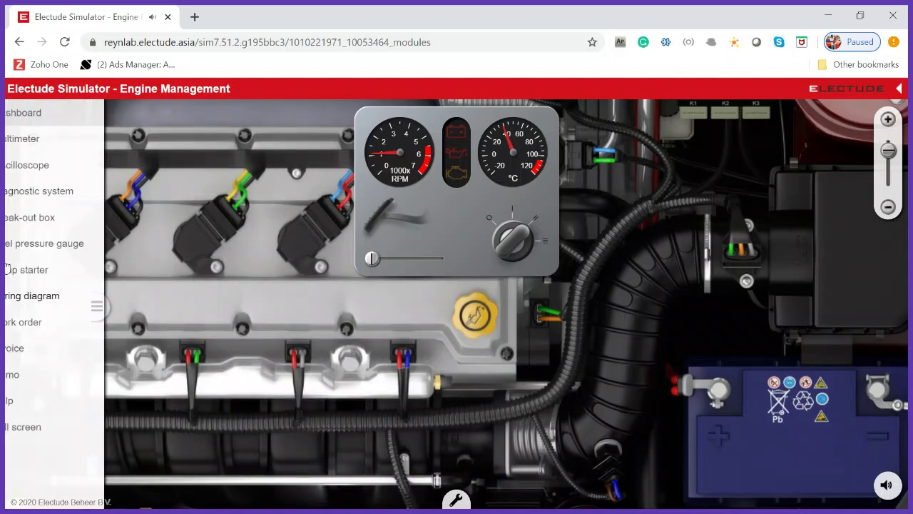
click(62, 166)
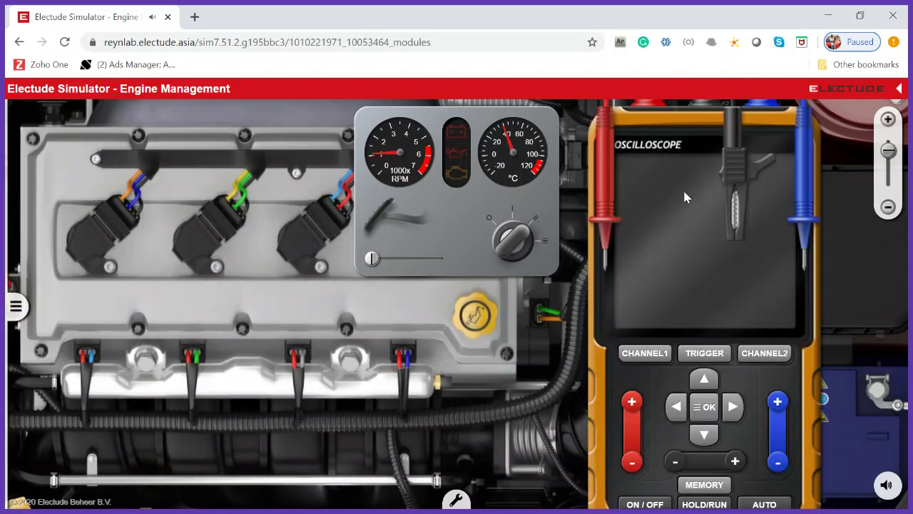
drag(669, 126, 489, 143)
drag(749, 271, 878, 389)
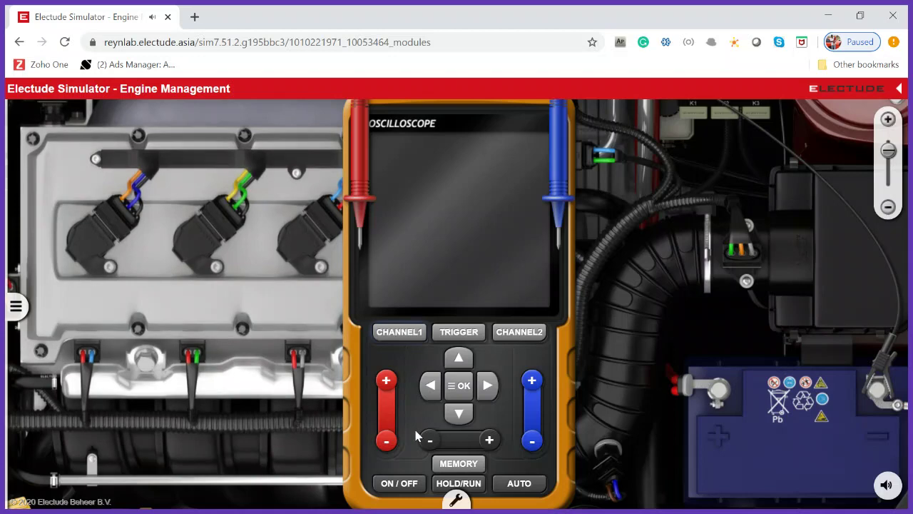
click(399, 484)
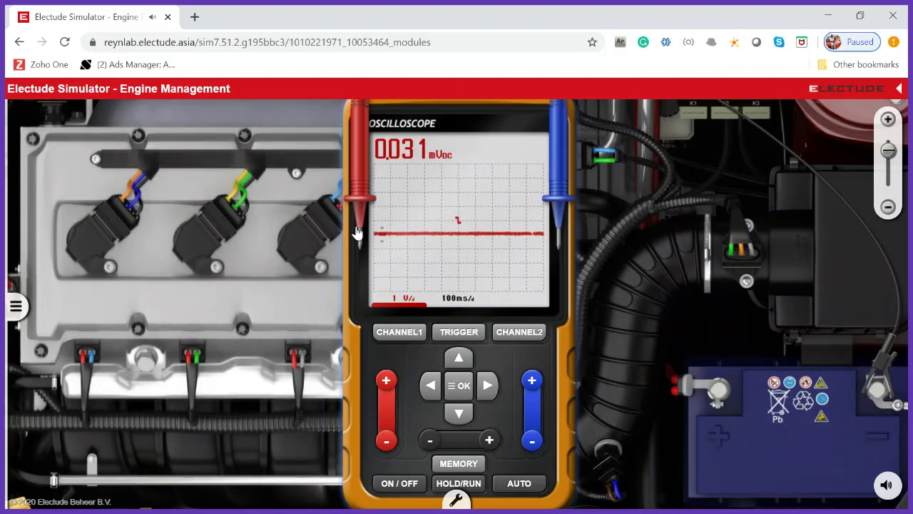
Connect the multimeter between the battery's negative terminal and the first injector's blue wire, and select the 20 V DC range
click(15, 307)
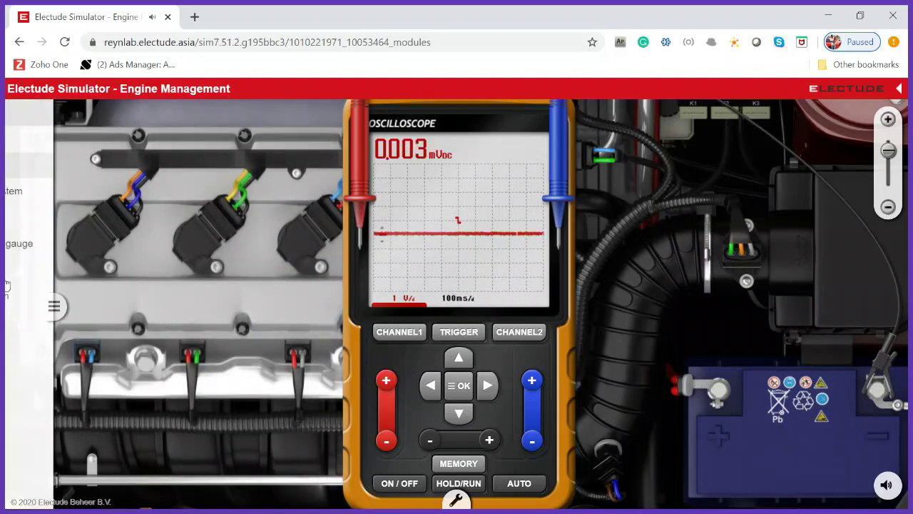
click(51, 137)
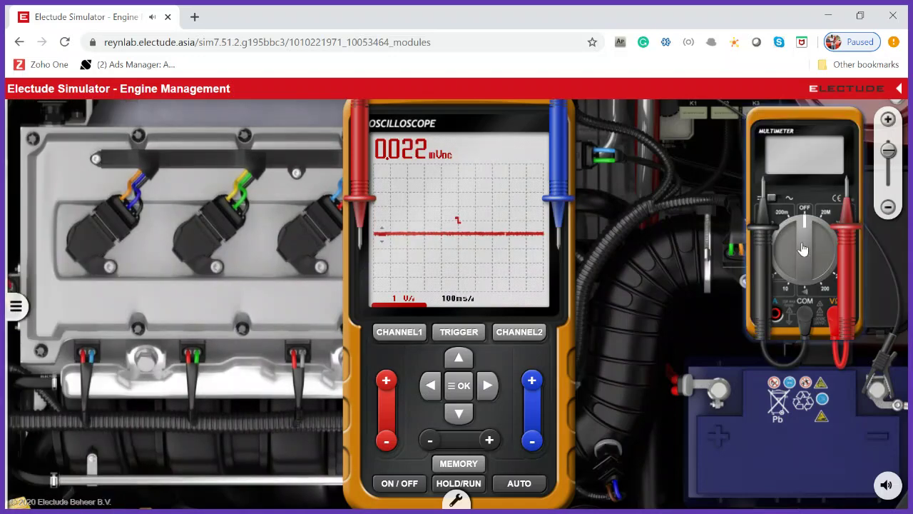
click(767, 246)
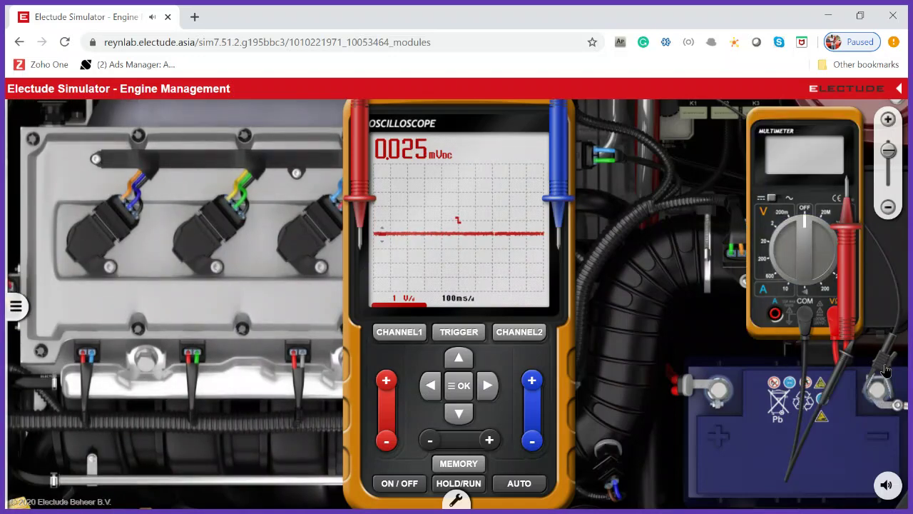
click(851, 277)
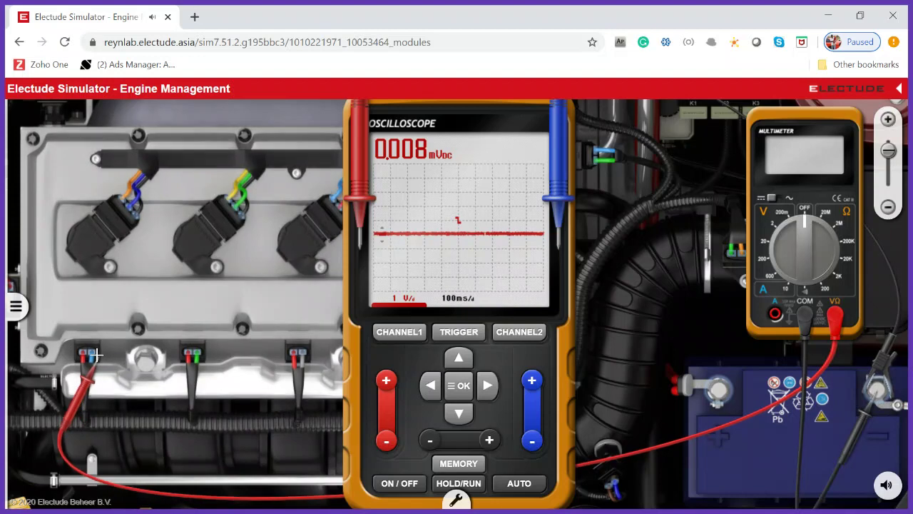
click(803, 246)
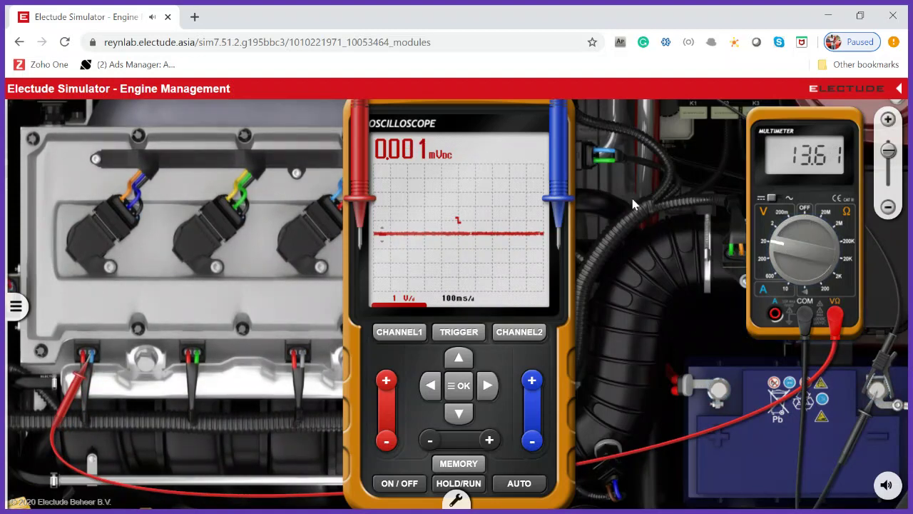
Connect the oscilloscope's red probe to the first injector's blue control wire and auto-scale the signal
click(361, 182)
click(89, 355)
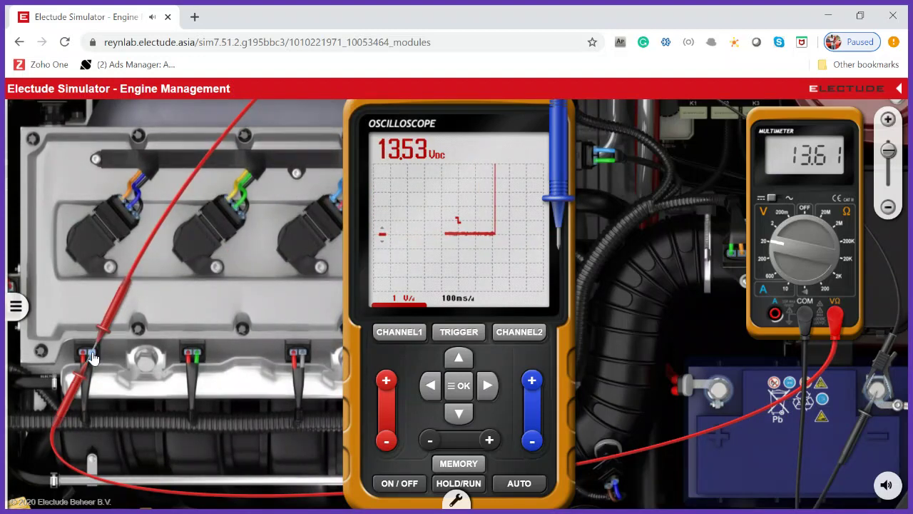
click(520, 486)
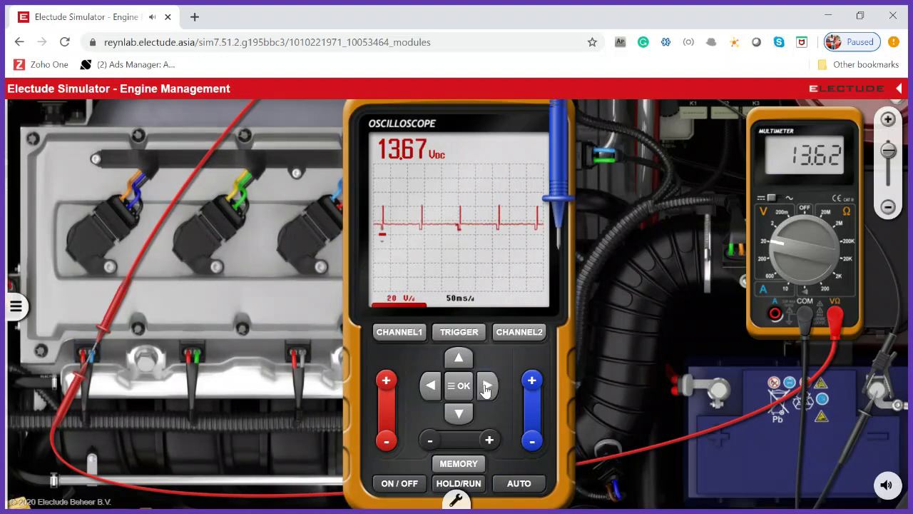
Scale the first injector's signal to 5 V and 20 ms per division, and freeze the trace
click(490, 440)
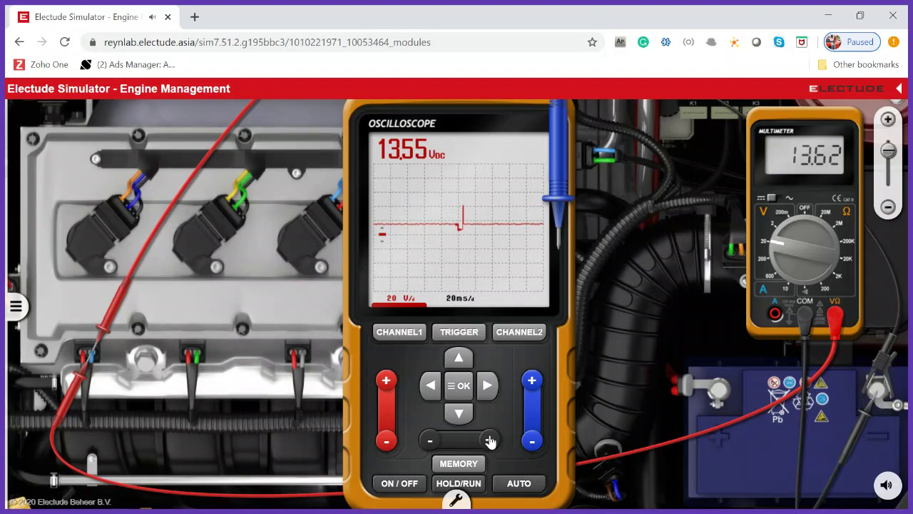
click(386, 381)
click(386, 381)
click(429, 439)
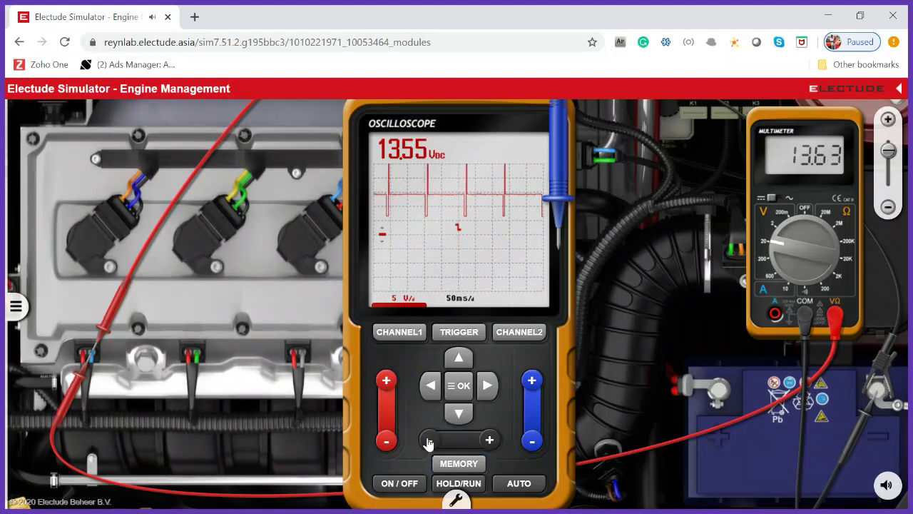
click(489, 440)
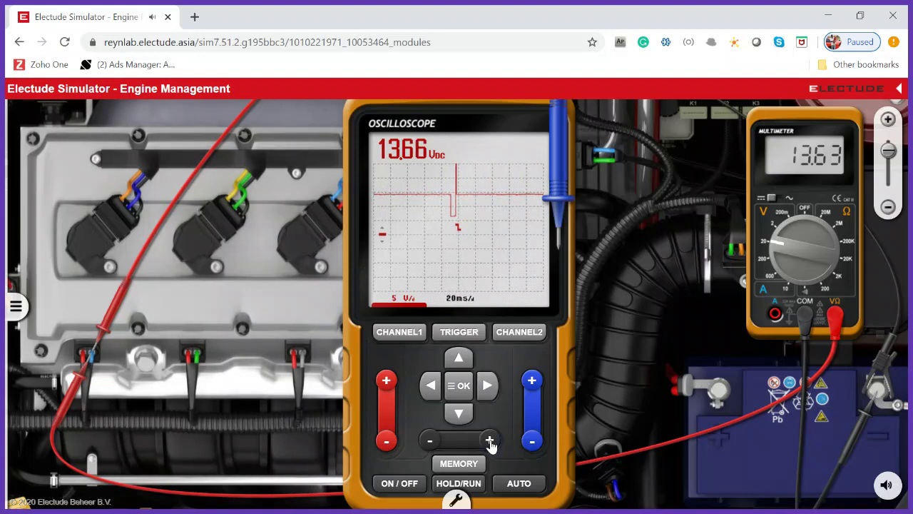
click(464, 485)
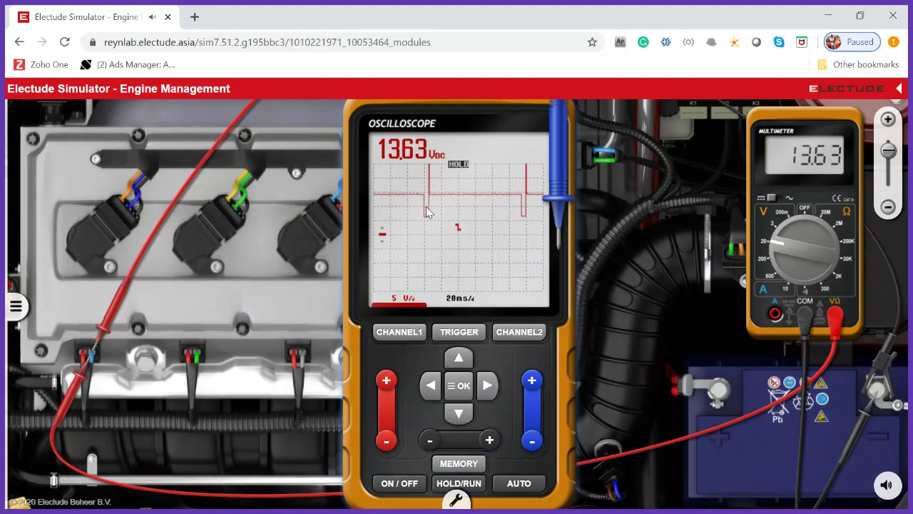
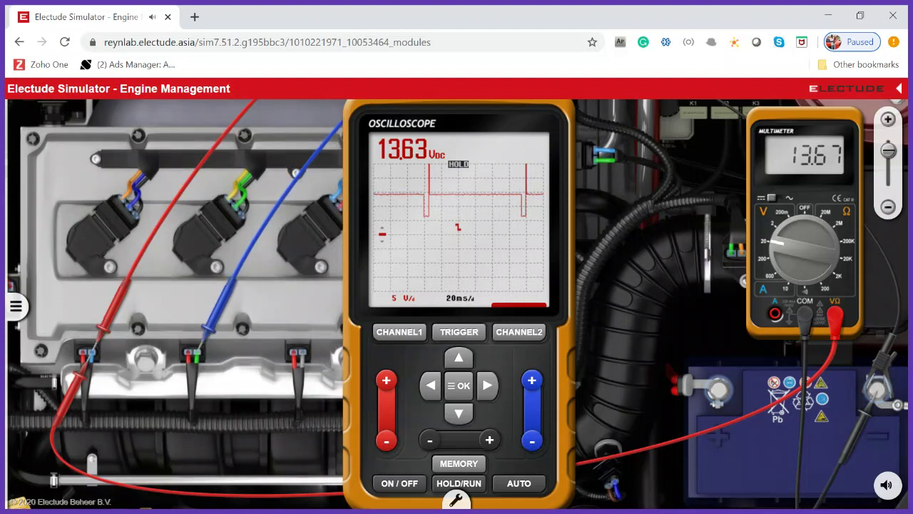
Compare the first and second injectors' signals at 20 V and 10 ms per division, and freeze both traces
click(471, 483)
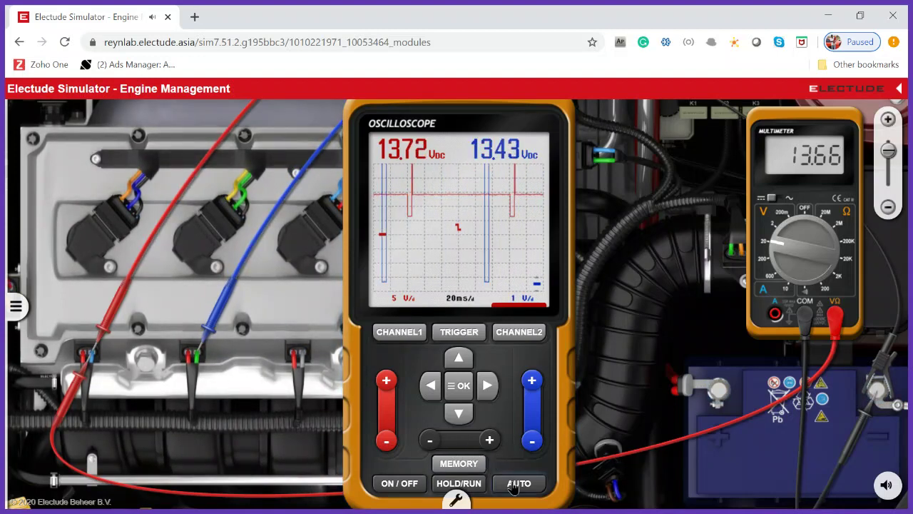
click(490, 439)
click(489, 439)
click(457, 483)
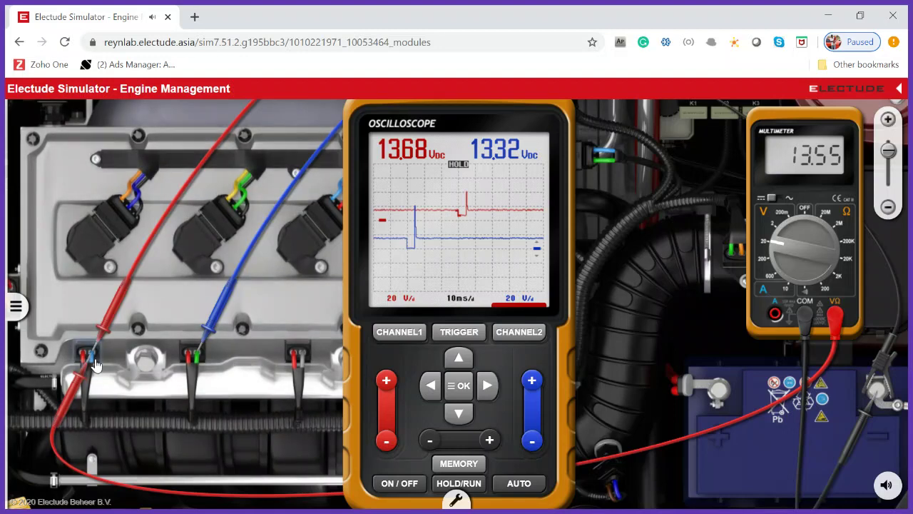
Put away the multimeter and the oscilloscope
click(16, 307)
click(52, 143)
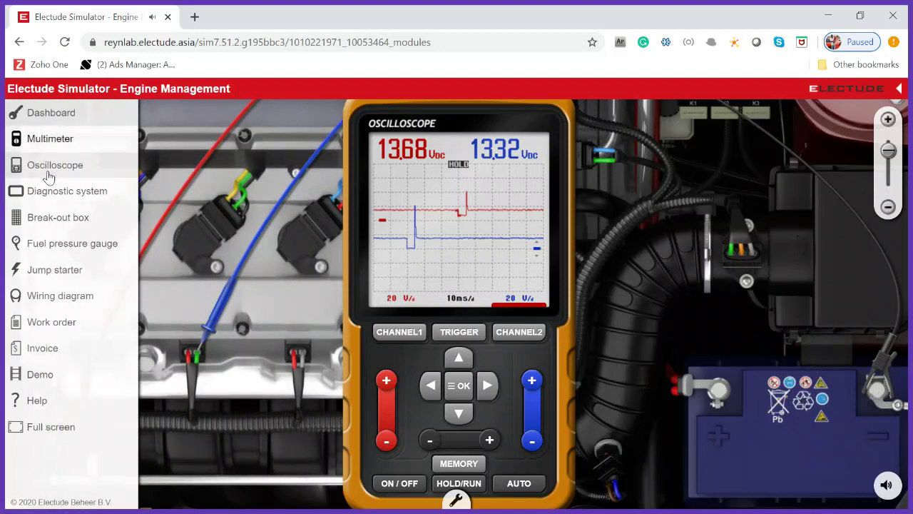
click(49, 171)
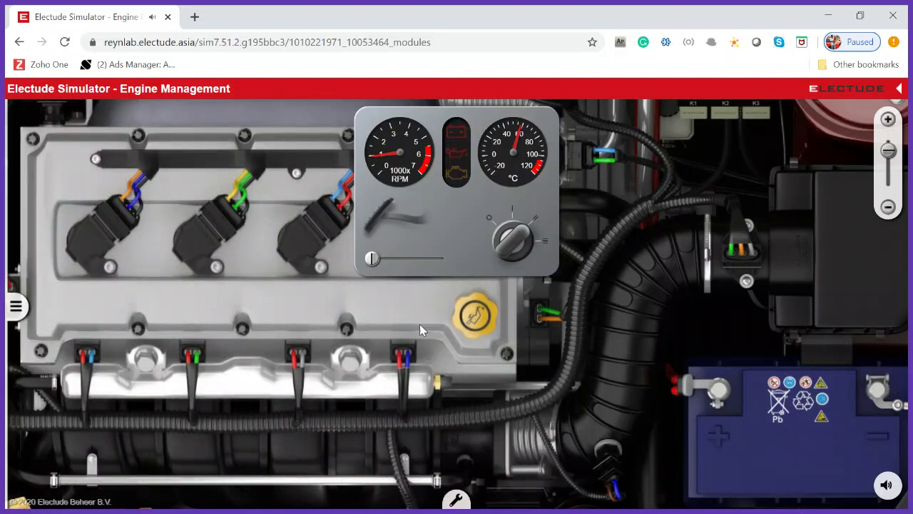
Enlarge the wiring diagram, examine the injector wires and their engine control module pins, and close the diagram
drag(183, 306, 377, 300)
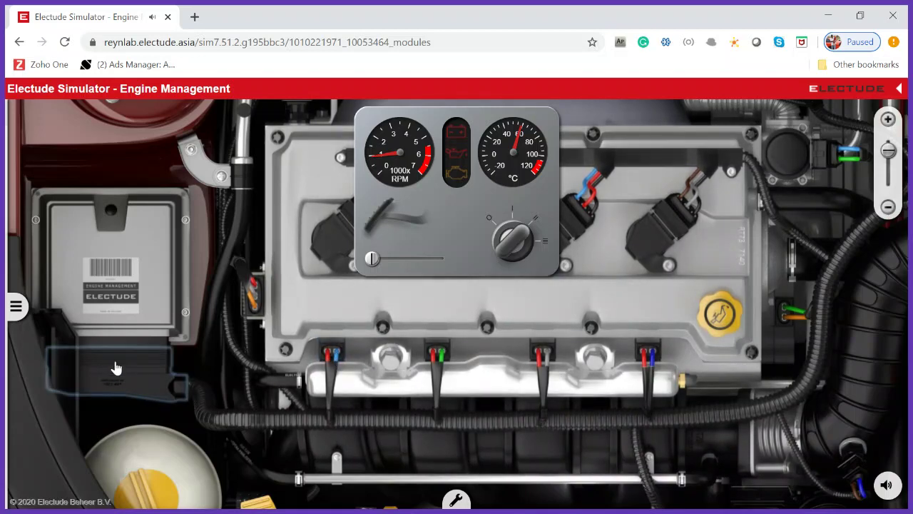
click(15, 306)
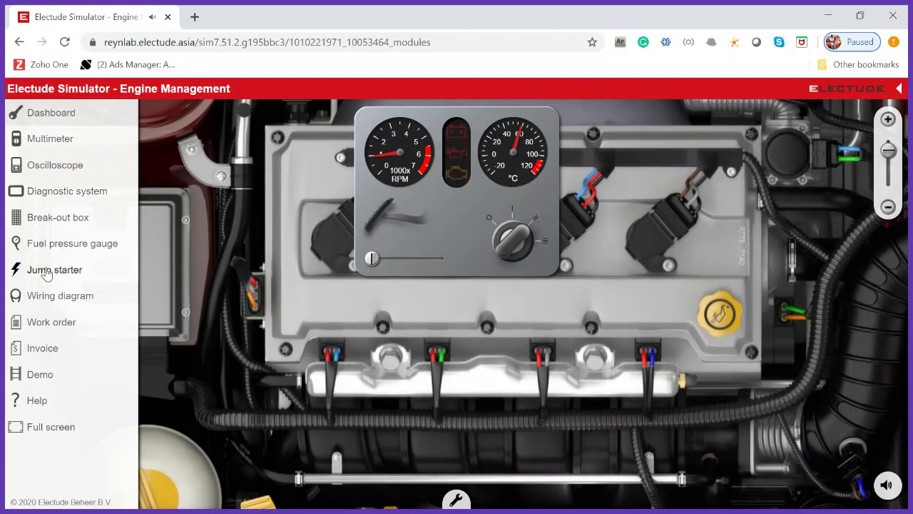
click(41, 298)
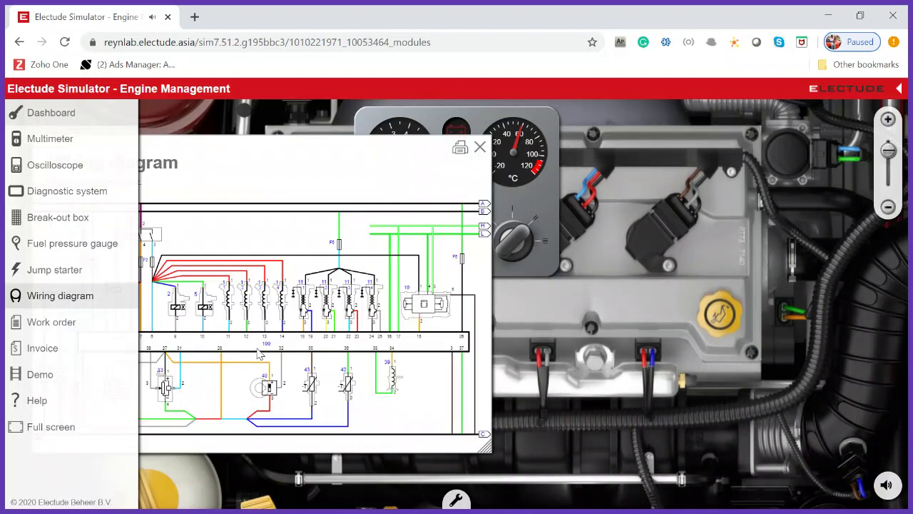
drag(306, 163, 399, 116)
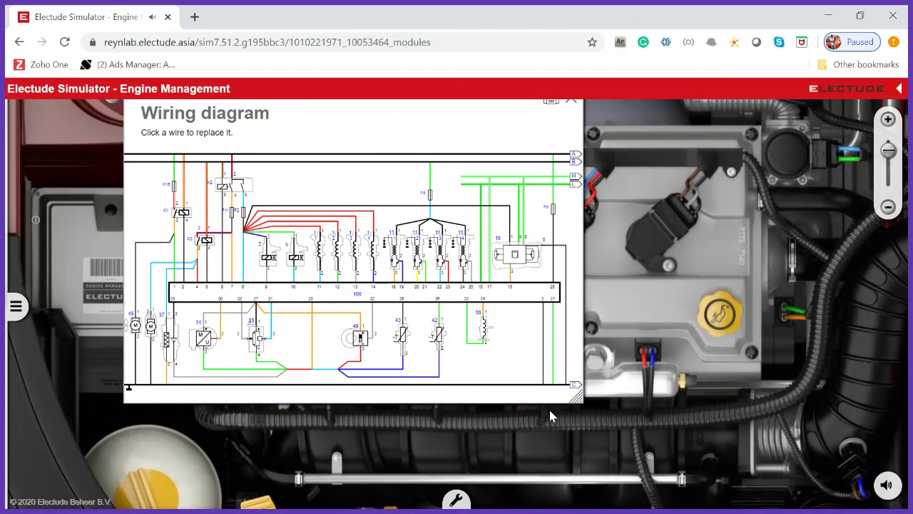
drag(579, 403, 885, 485)
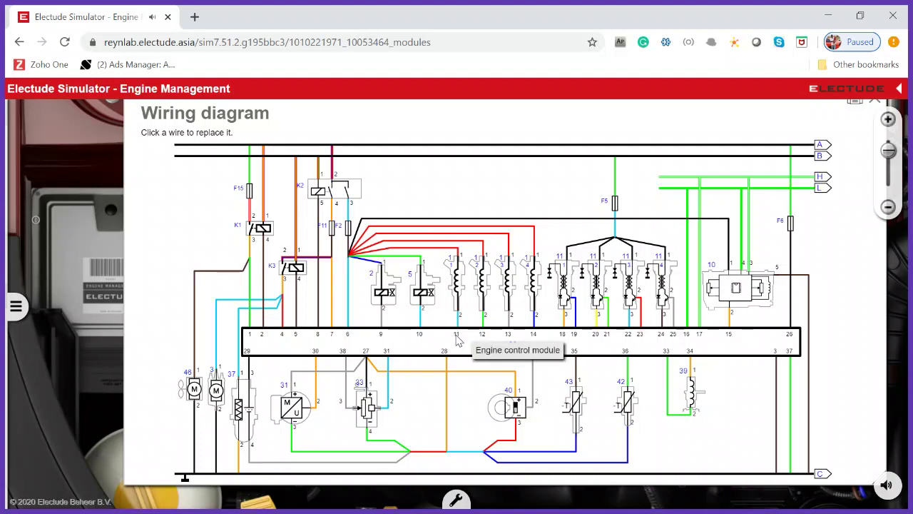
click(876, 104)
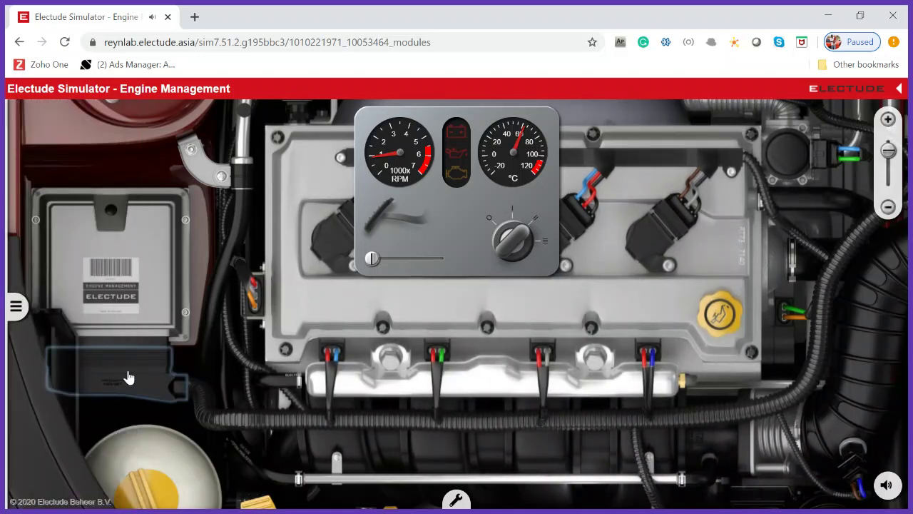
With the ignition off, unplug the engine control module and connect the break-out box between the module and its wiring harness
click(513, 241)
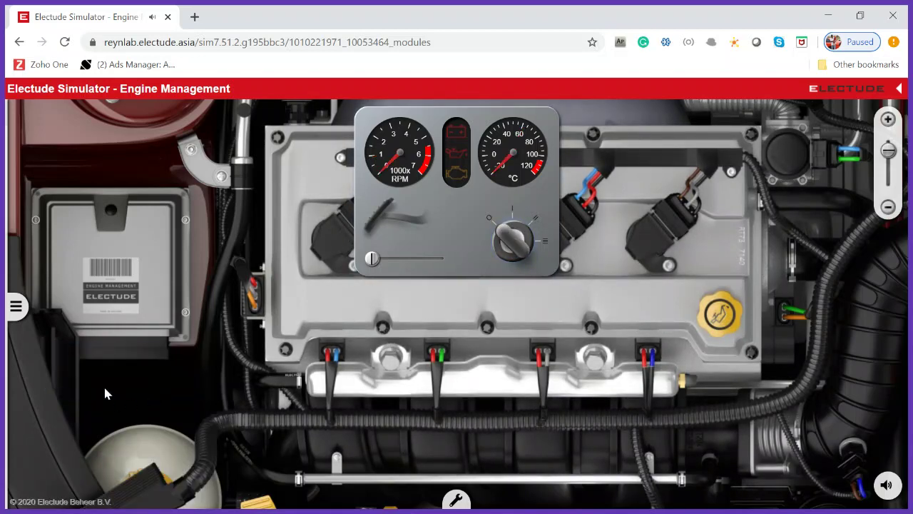
click(16, 306)
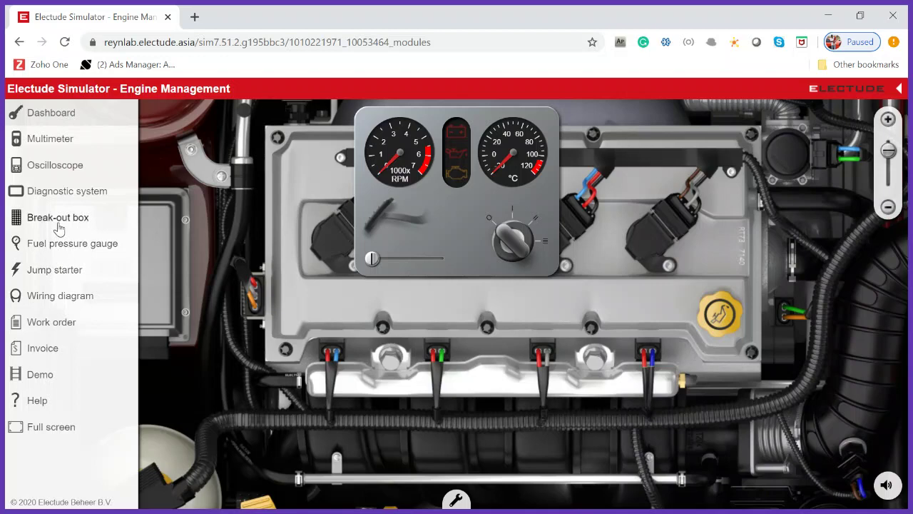
click(59, 222)
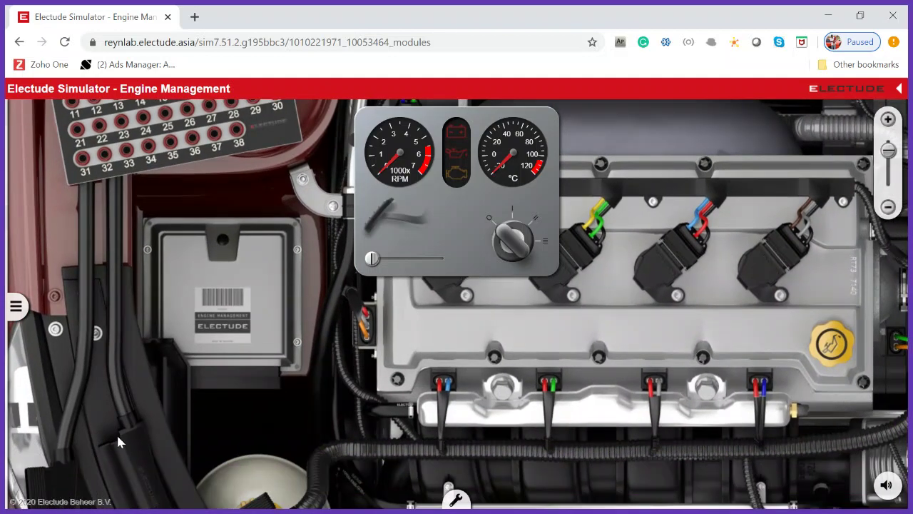
click(59, 489)
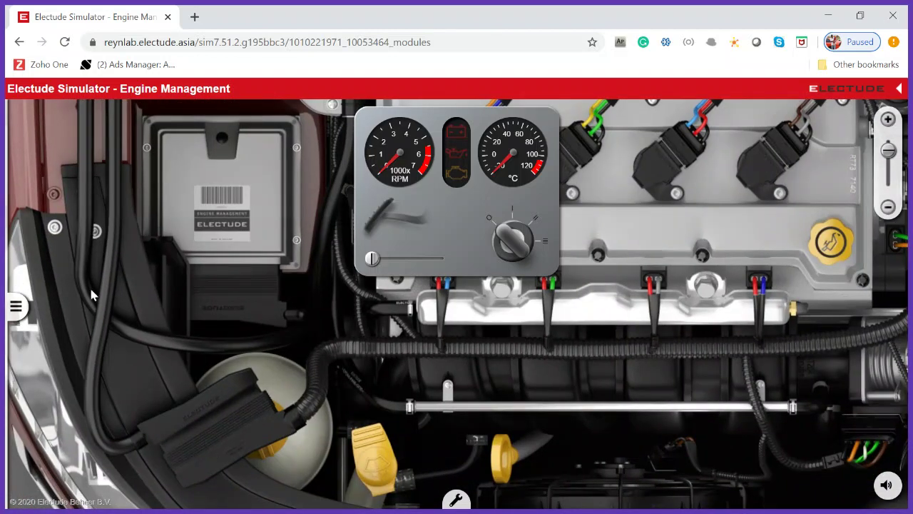
Measure the resistance between the first injector's blue wire and break-out box pin 11, with the multimeter on the 200 Ω range
drag(54, 227, 41, 353)
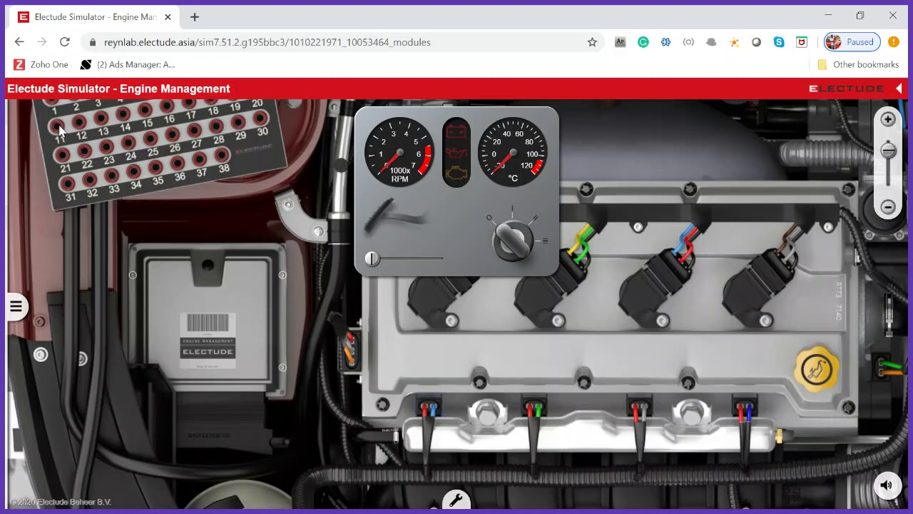
mouse_move(7, 132)
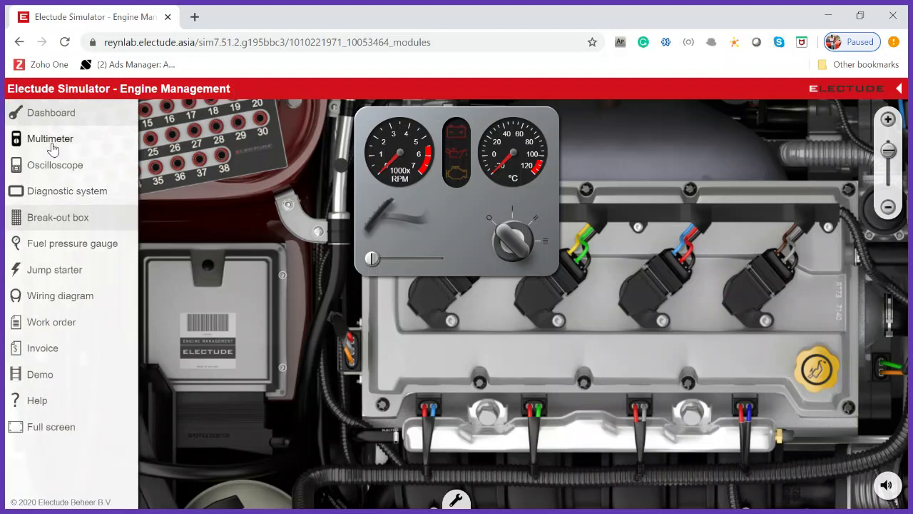
click(50, 142)
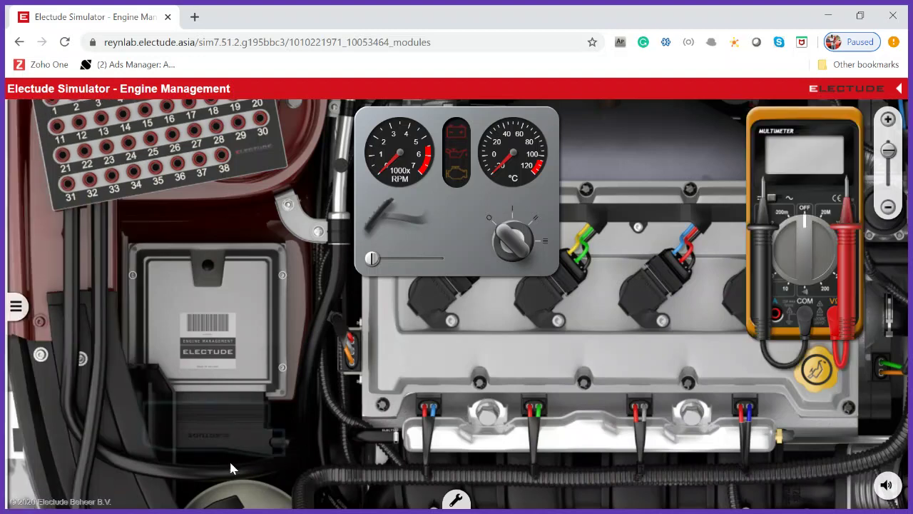
click(761, 244)
click(432, 408)
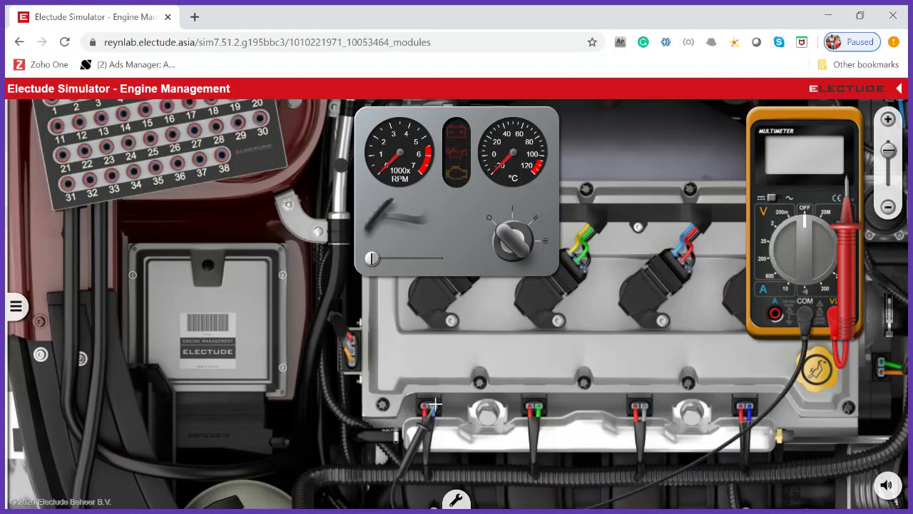
click(847, 246)
click(56, 126)
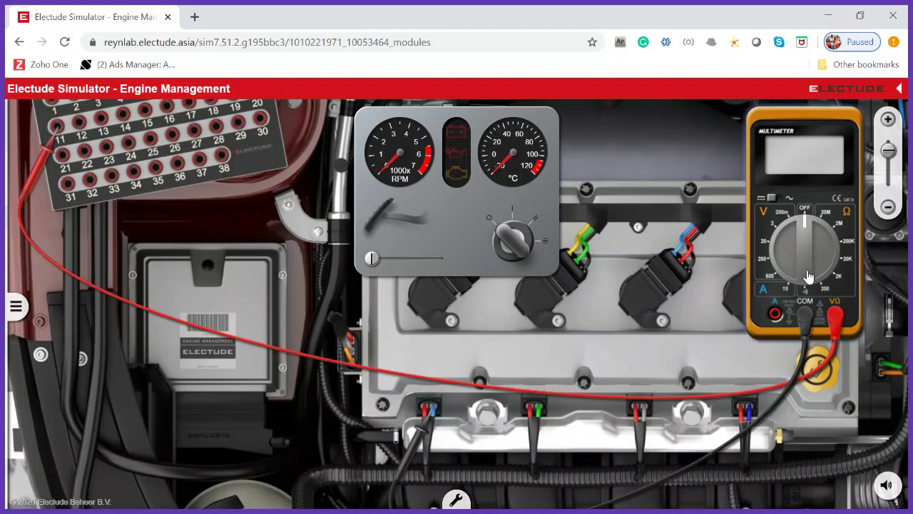
drag(827, 230, 831, 294)
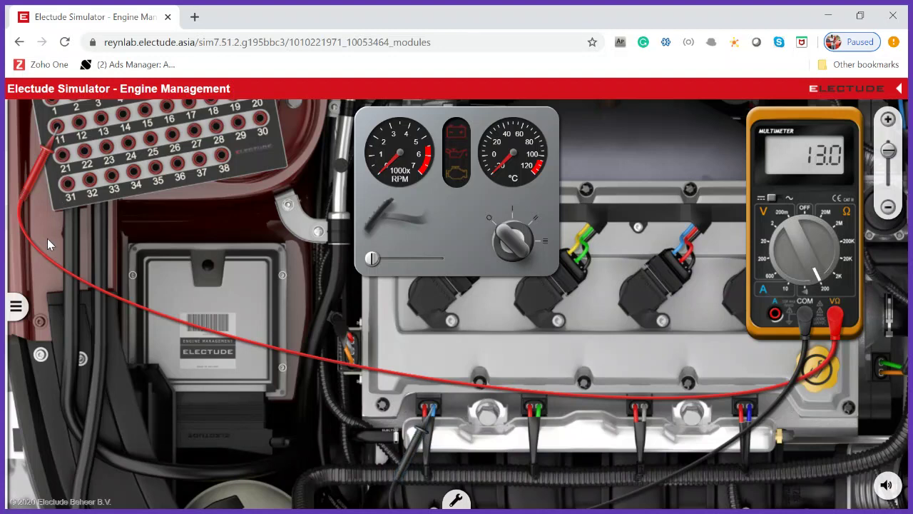
Check the wiring diagram for the second injector's engine control module pin, and close the diagram
mouse_move(14, 243)
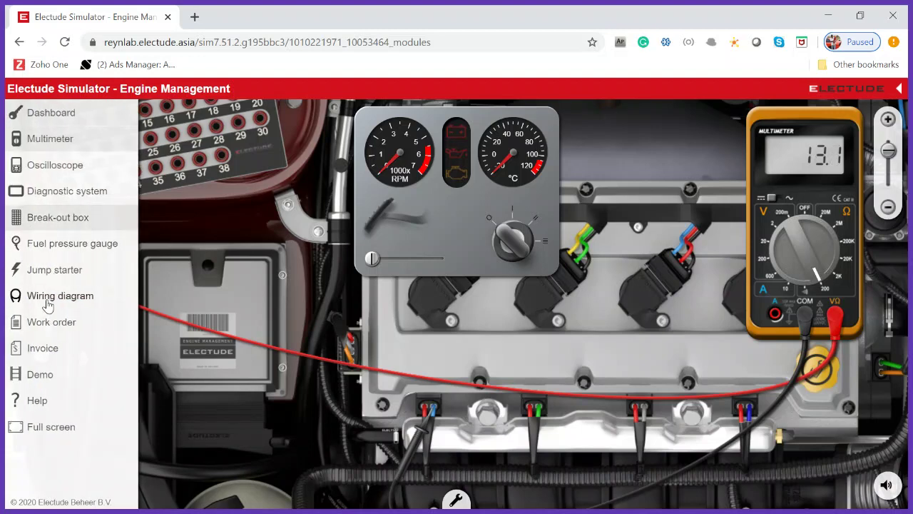
click(47, 302)
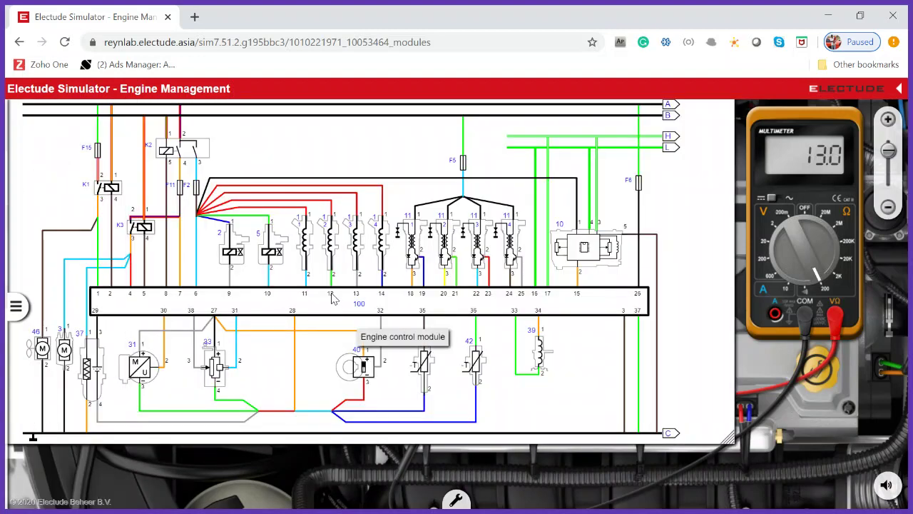
mouse_move(15, 307)
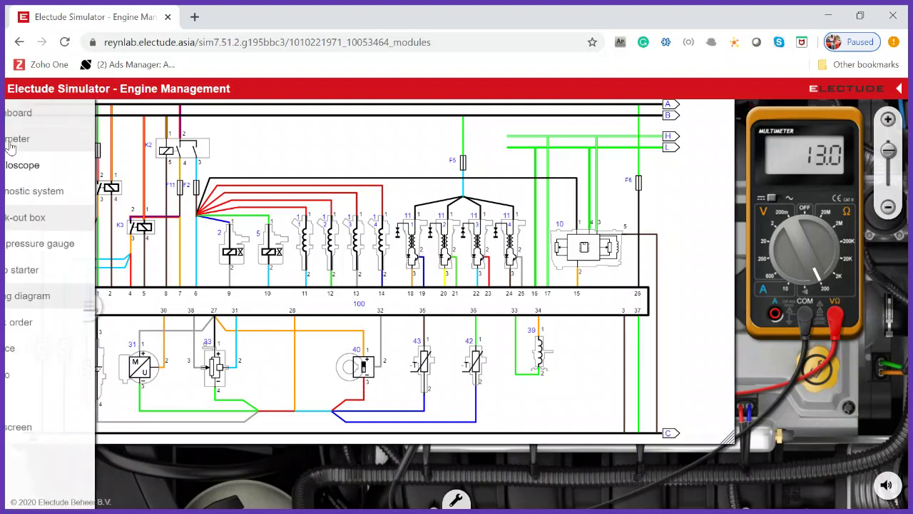
click(56, 294)
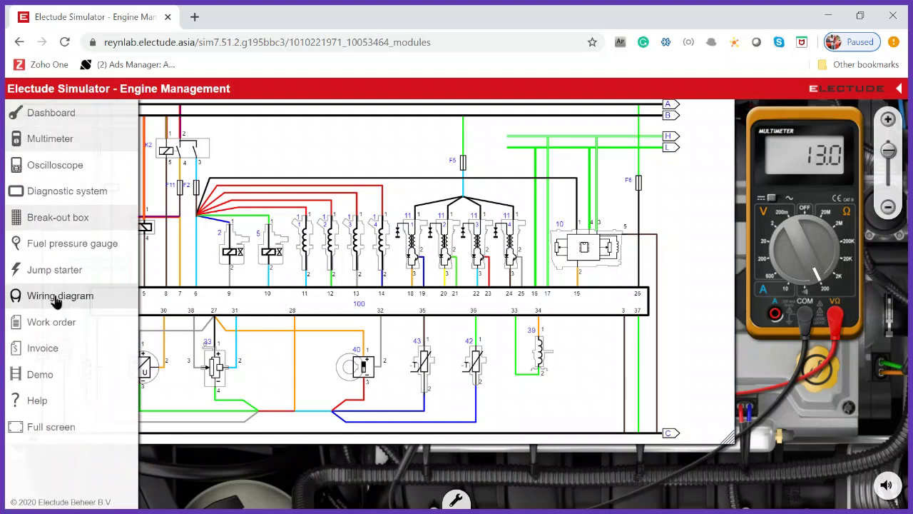
Measure the second injector's green wire against break-out box pin 12, and remeasure the first injector's blue wire against pin 11
click(80, 127)
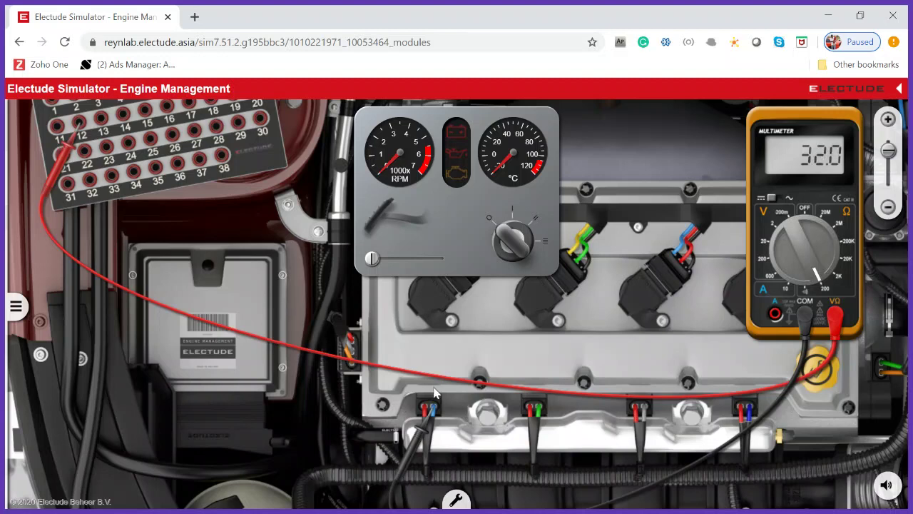
drag(428, 423, 541, 403)
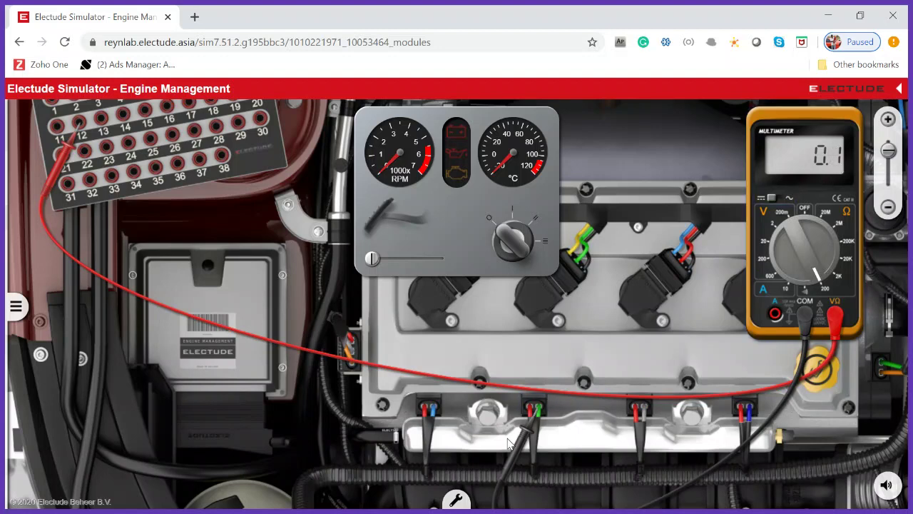
drag(527, 446, 430, 412)
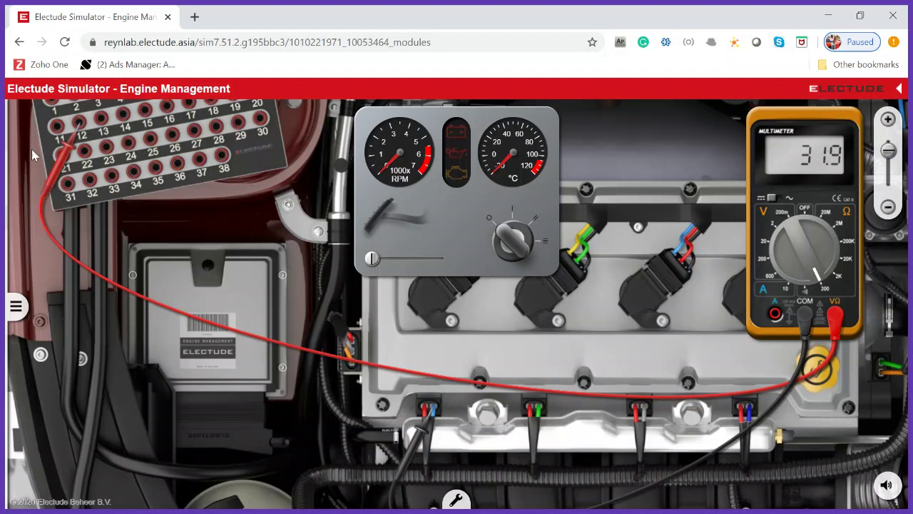
drag(77, 164, 55, 125)
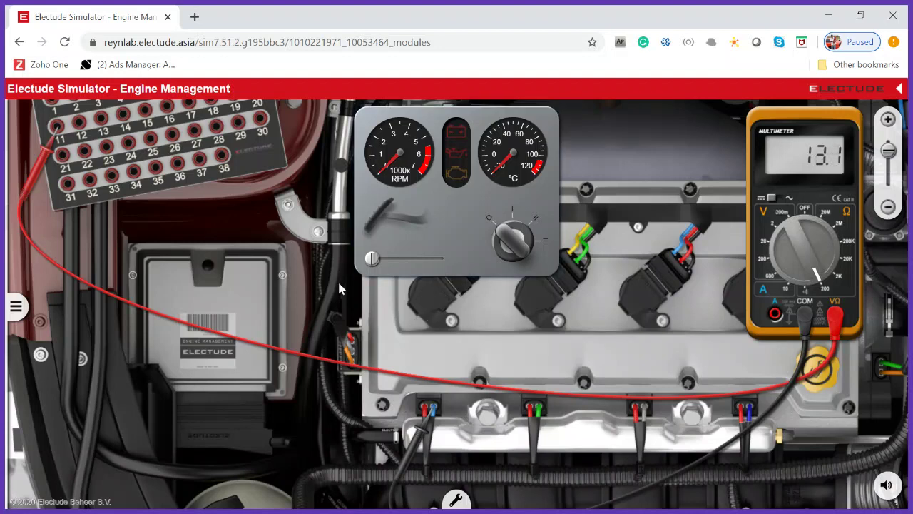
Put away the multimeter and the break-out box, and plug the wiring harness back into the engine control module
drag(384, 344, 410, 274)
mouse_move(57, 132)
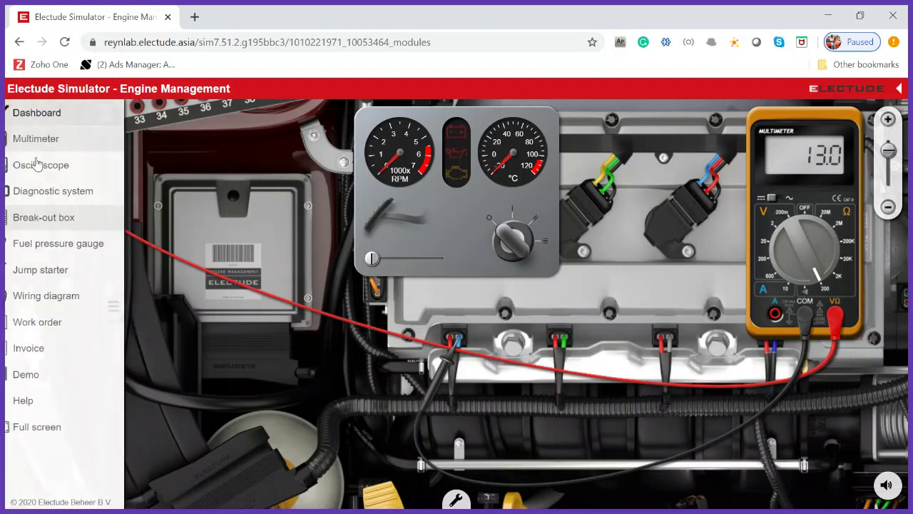
click(38, 146)
click(60, 225)
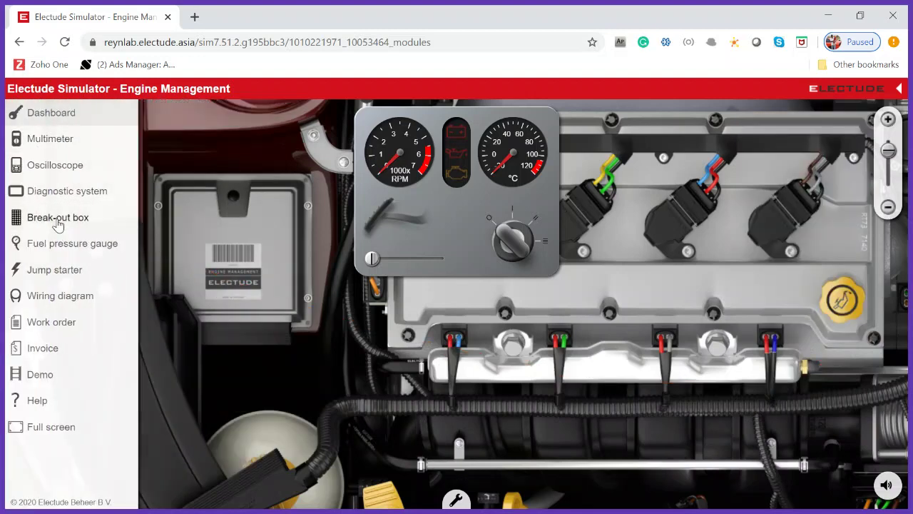
click(264, 492)
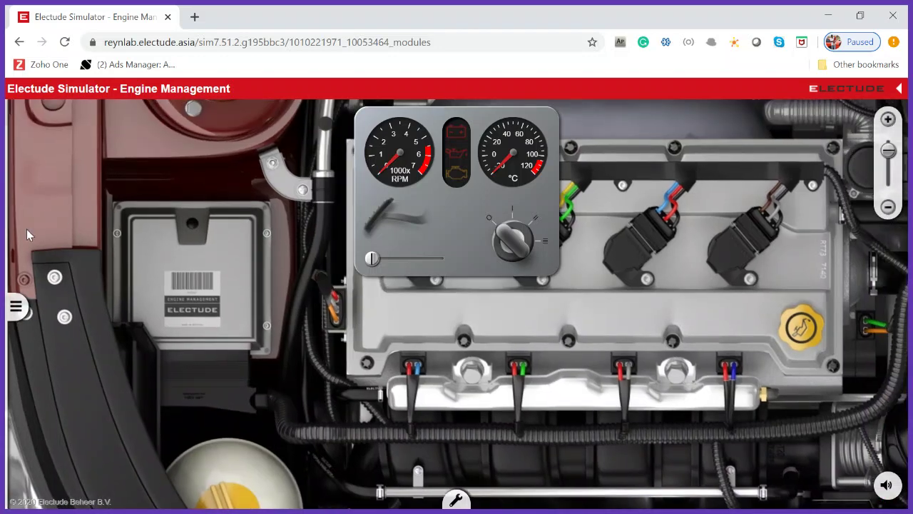
Enlarge the wiring diagram, examine the first injector's wire to engine control module pin 11, and close the diagram
click(15, 306)
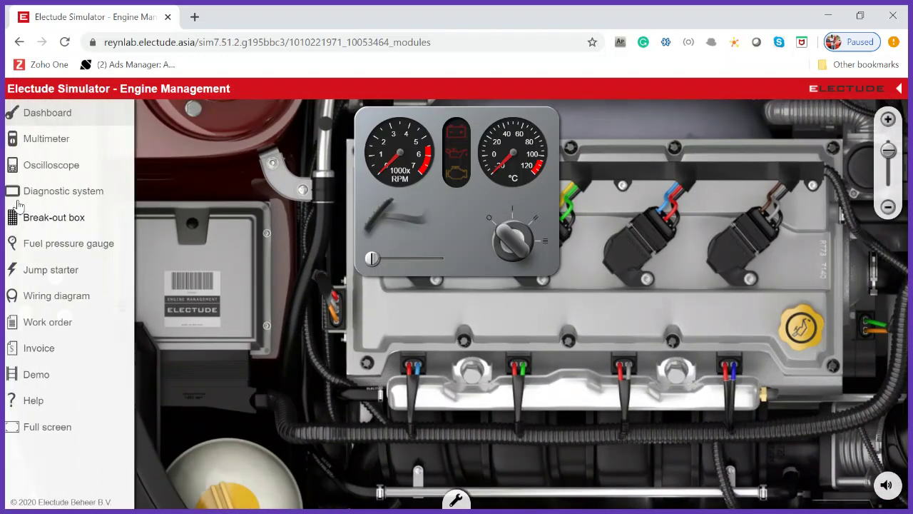
click(71, 300)
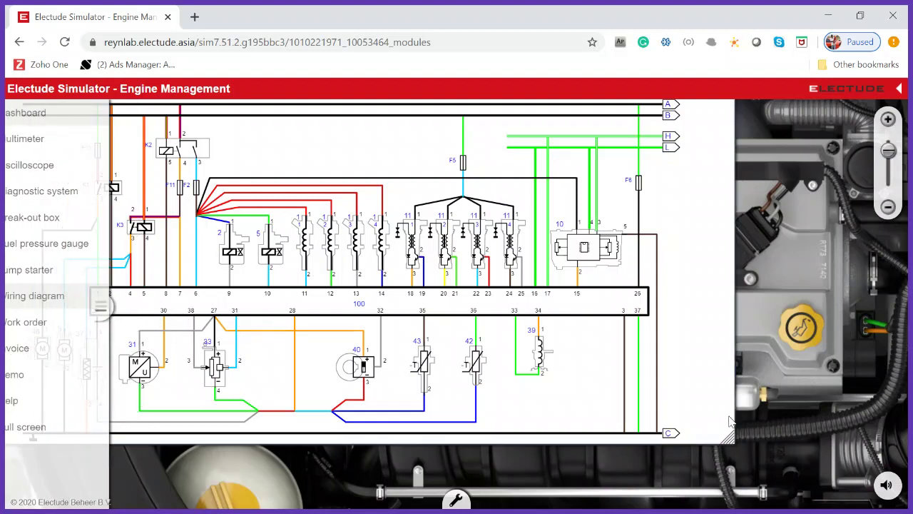
drag(727, 437, 842, 497)
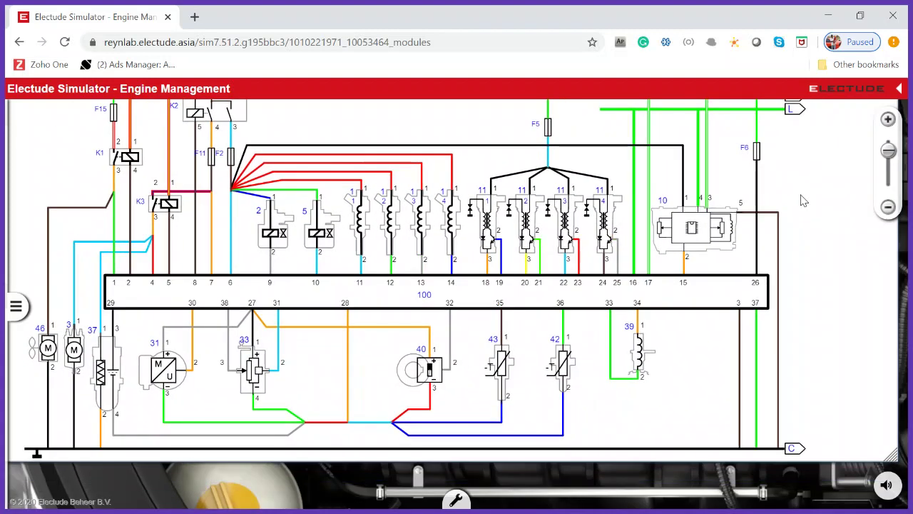
drag(809, 247, 759, 368)
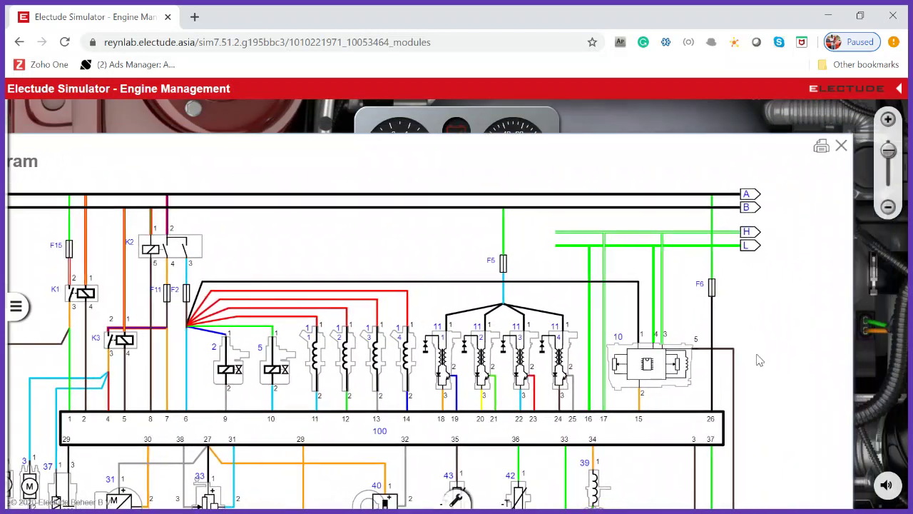
click(842, 147)
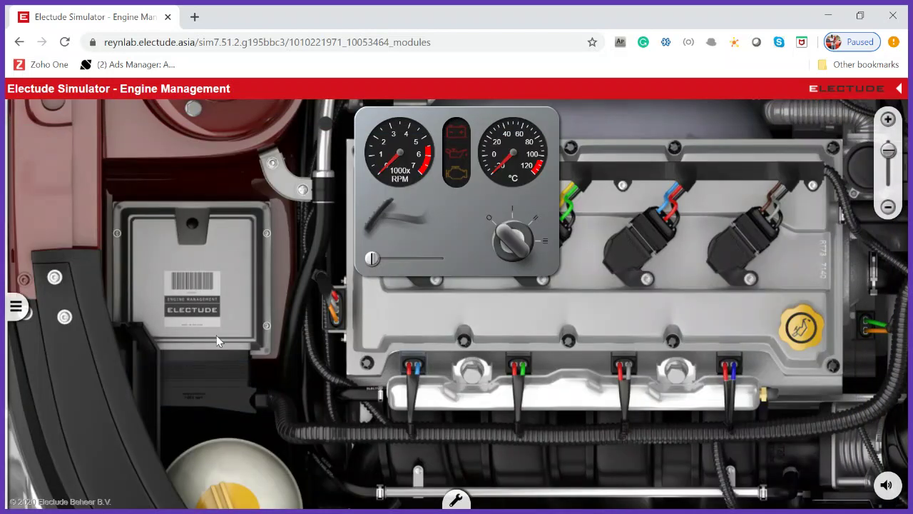
Reconnect the break-out box and remeasure the first injector's blue wire against pin 11 on the multimeter's 200 Ω range
click(16, 306)
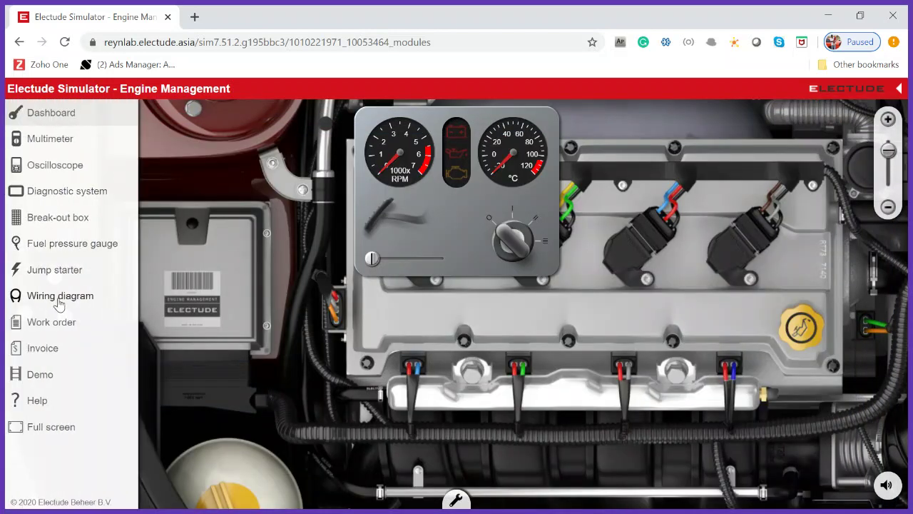
click(54, 223)
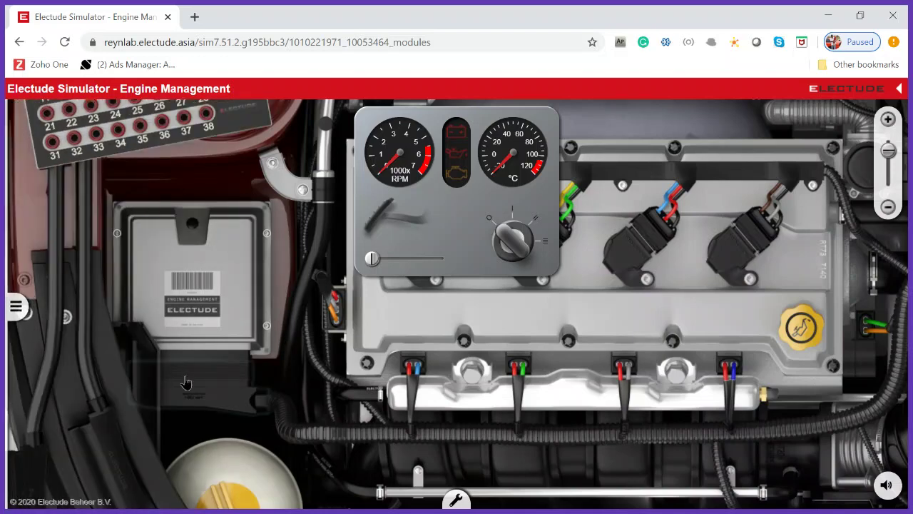
click(16, 307)
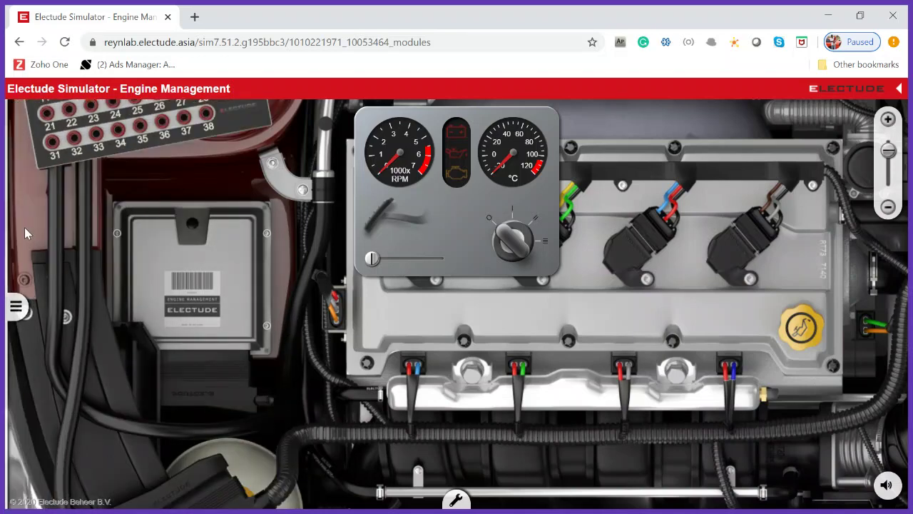
click(49, 139)
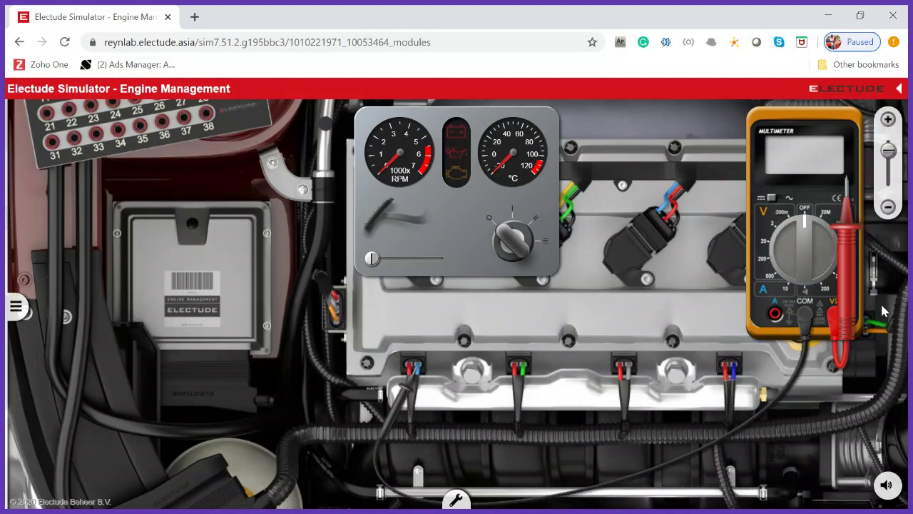
drag(847, 273, 66, 174)
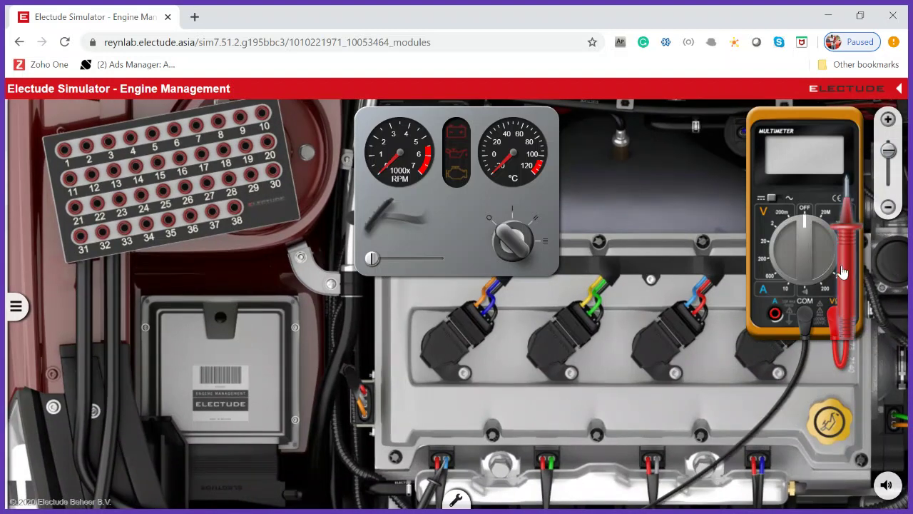
drag(840, 271, 69, 178)
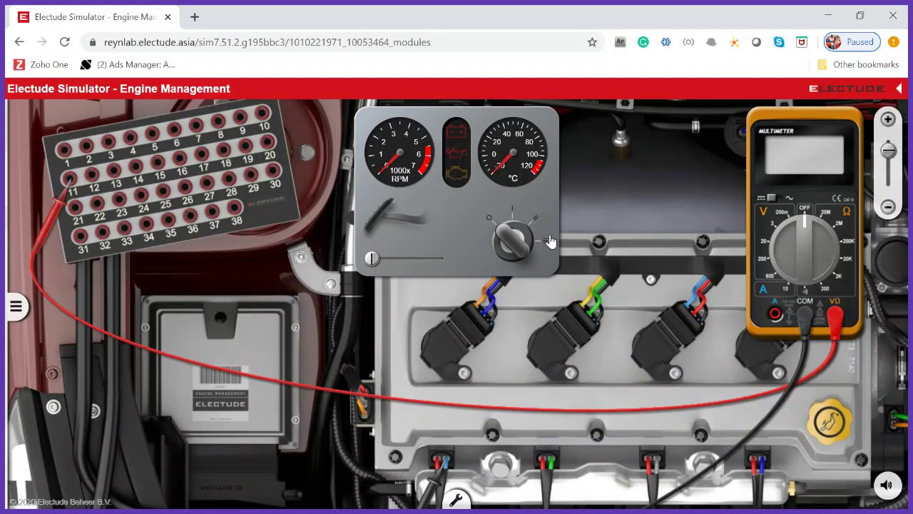
drag(812, 243, 820, 274)
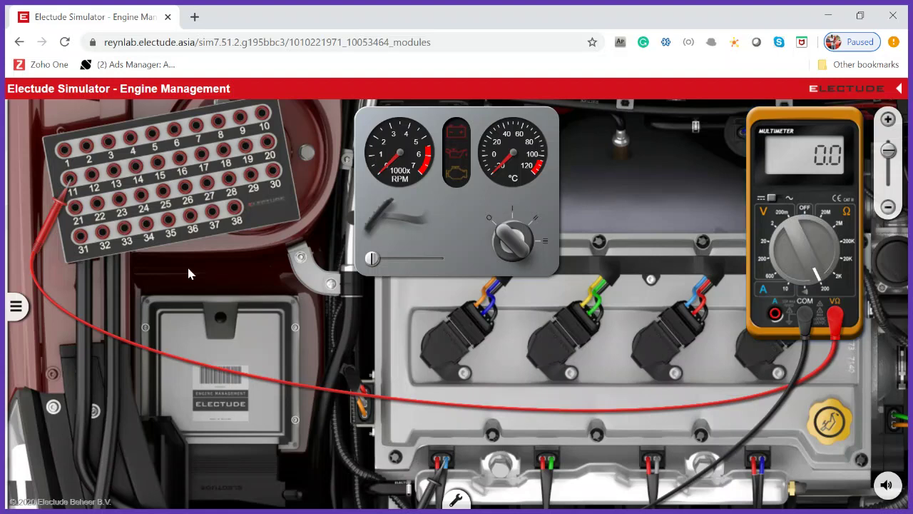
Remove the break-out box and the multimeter, leaving the wiring harness plugged directly into the engine control module
click(16, 306)
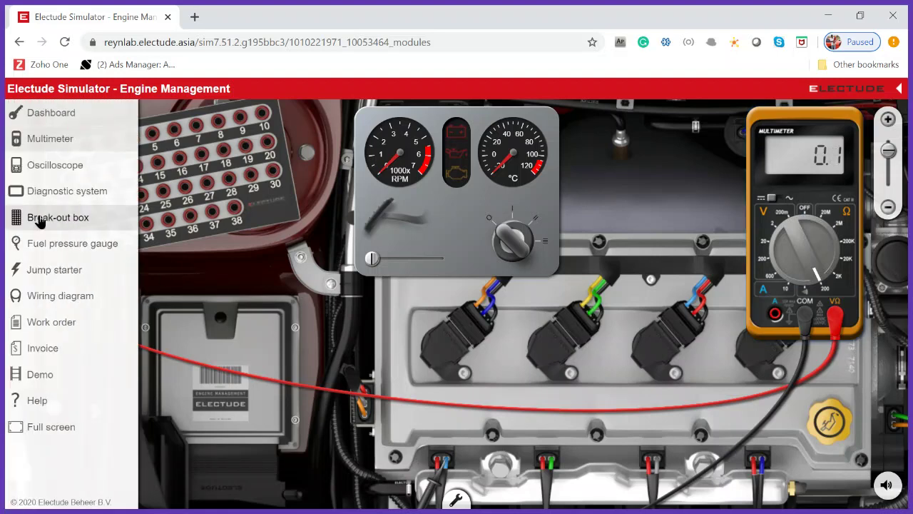
click(39, 221)
click(46, 141)
scroll(101, 231, down, 2)
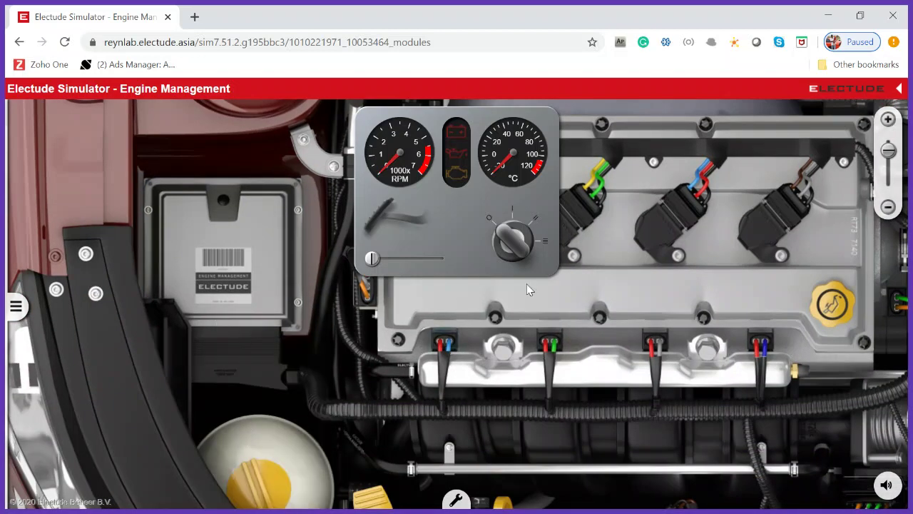
Start the engine and read all fault codes with the diagnostic system
click(509, 233)
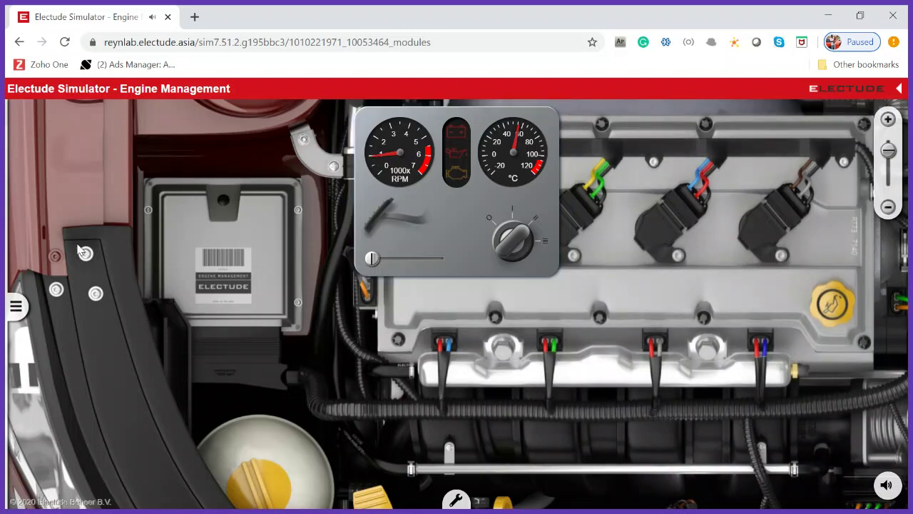
click(16, 306)
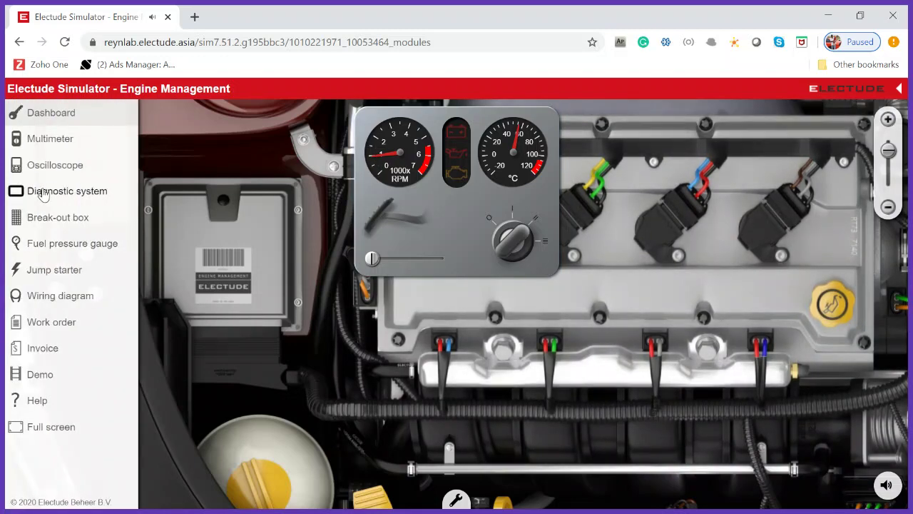
click(47, 191)
click(378, 219)
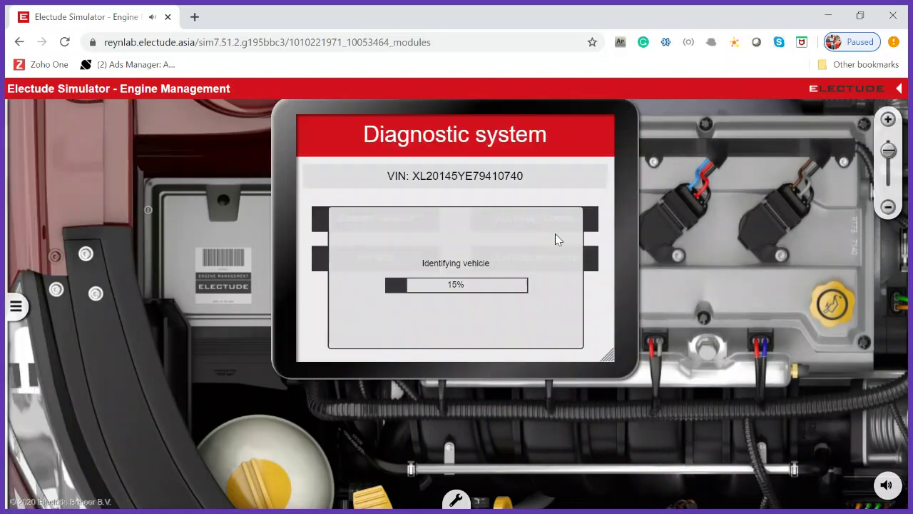
click(590, 220)
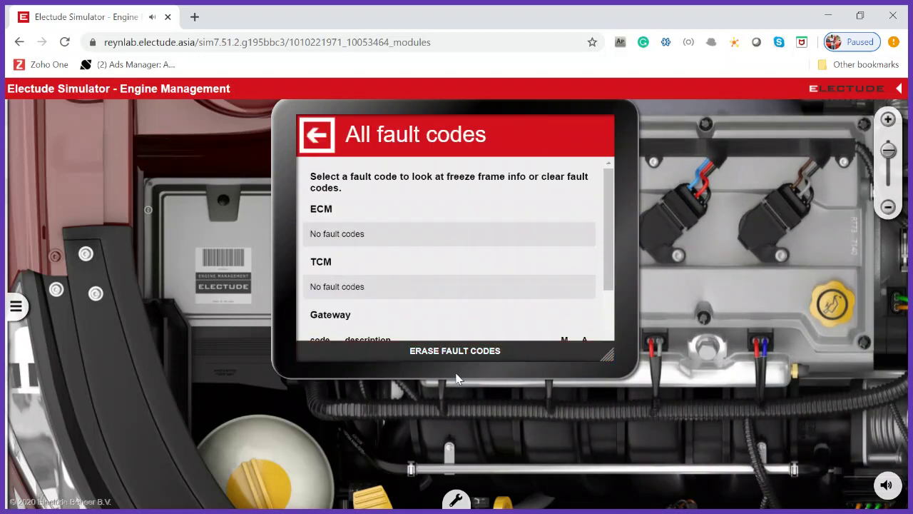
Identify the vehicle with the diagnostic system, reread the fault codes of all modules, and return to its main screen
click(316, 142)
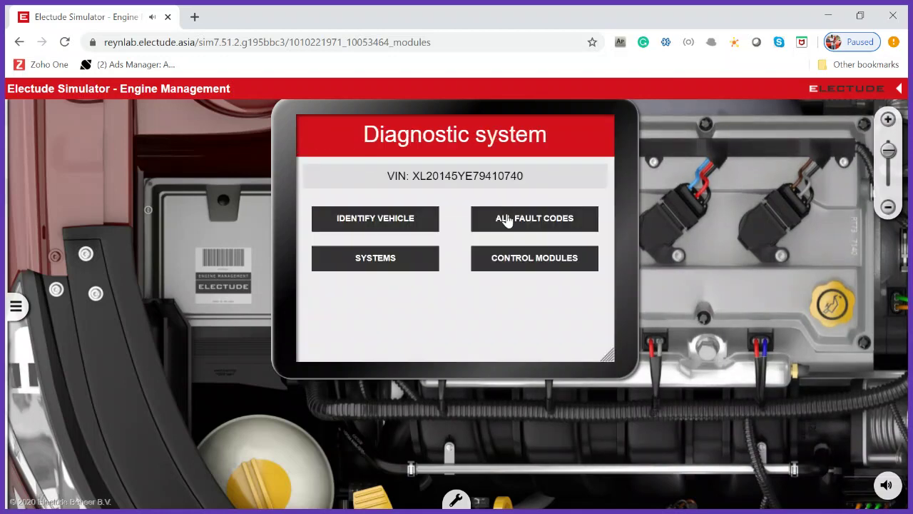
click(418, 226)
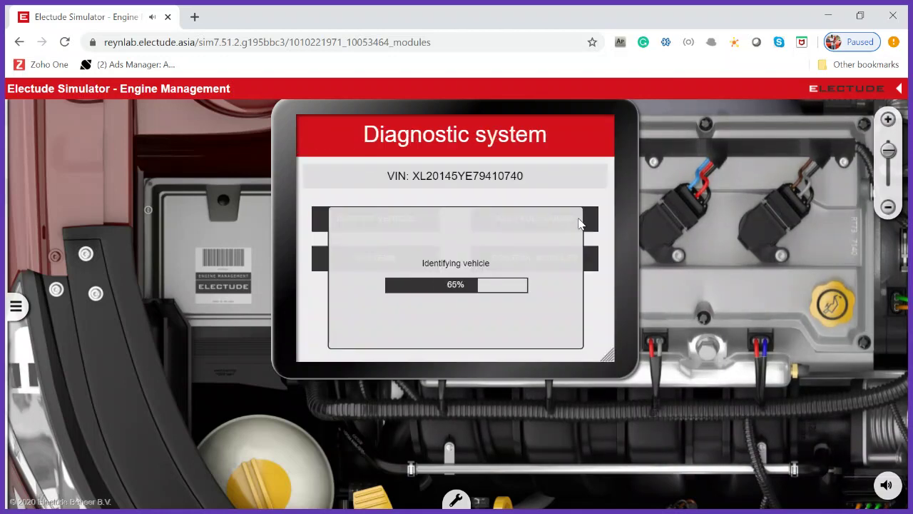
click(580, 224)
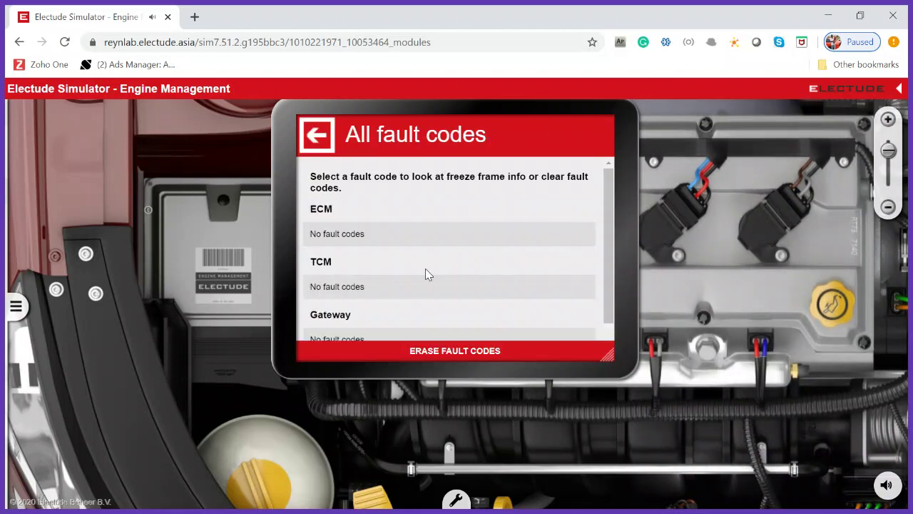
scroll(426, 273, down, 1)
click(317, 137)
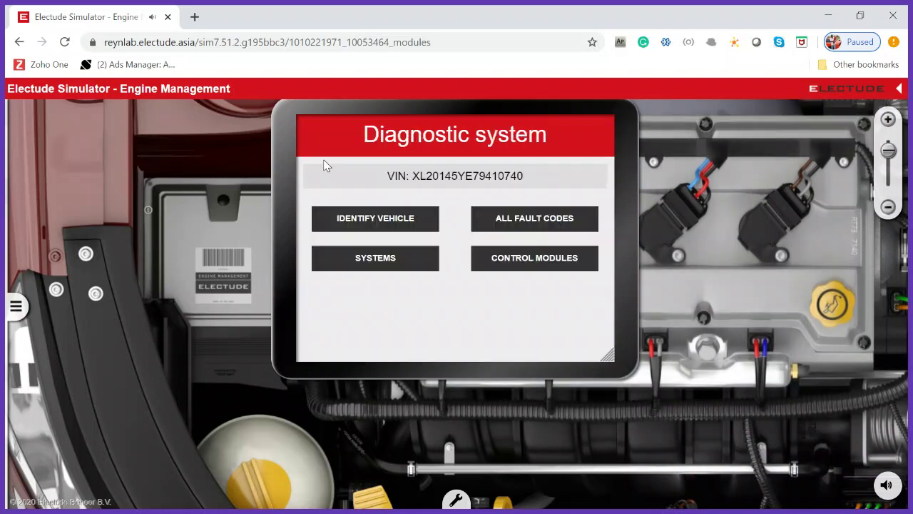
Close the diagnostic system, switch the ignition off, and put the dashboard away
click(16, 306)
click(51, 191)
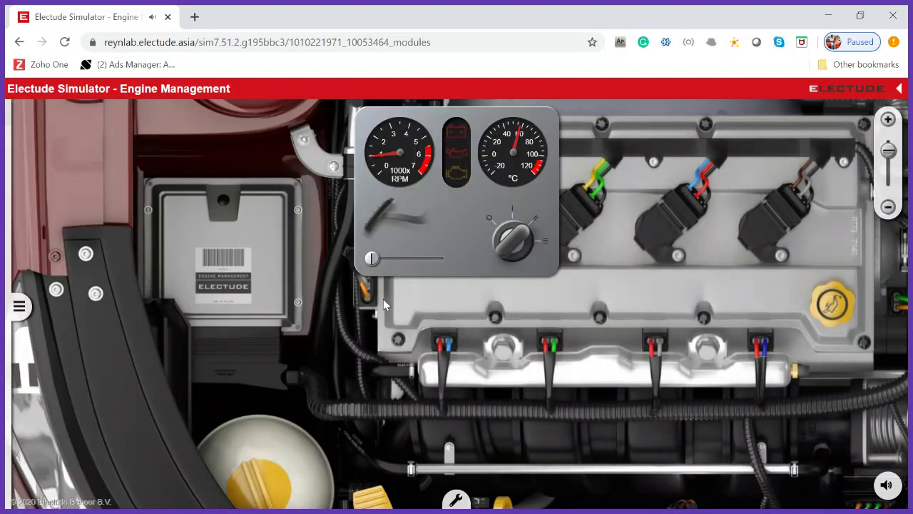
click(516, 227)
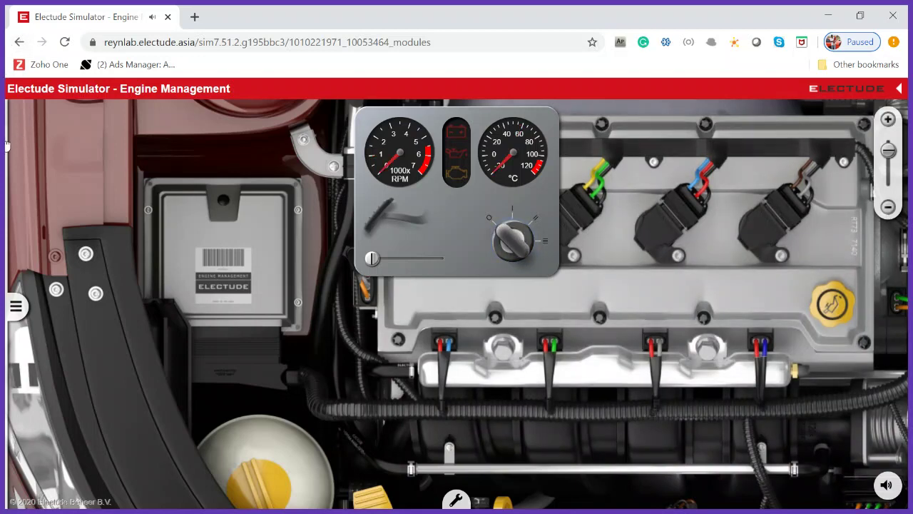
mouse_move(8, 143)
click(29, 121)
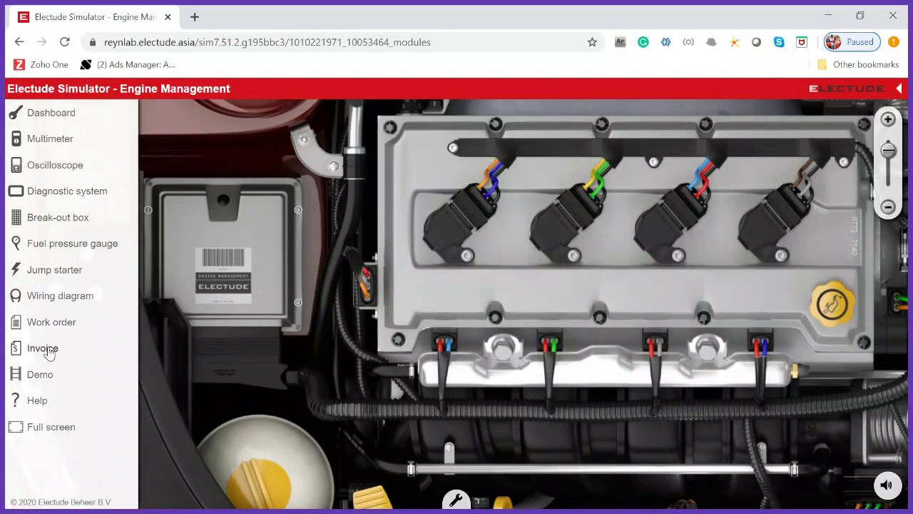
Mark the work order as failure resolved, vehicle ready to go and work documented, return the vehicle to the customer, and close the order
click(46, 322)
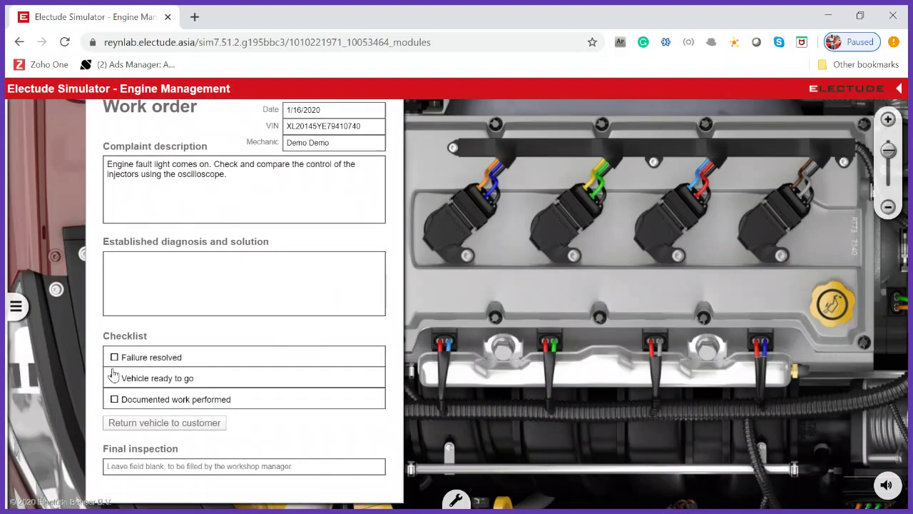
click(114, 359)
click(114, 379)
click(114, 401)
click(132, 426)
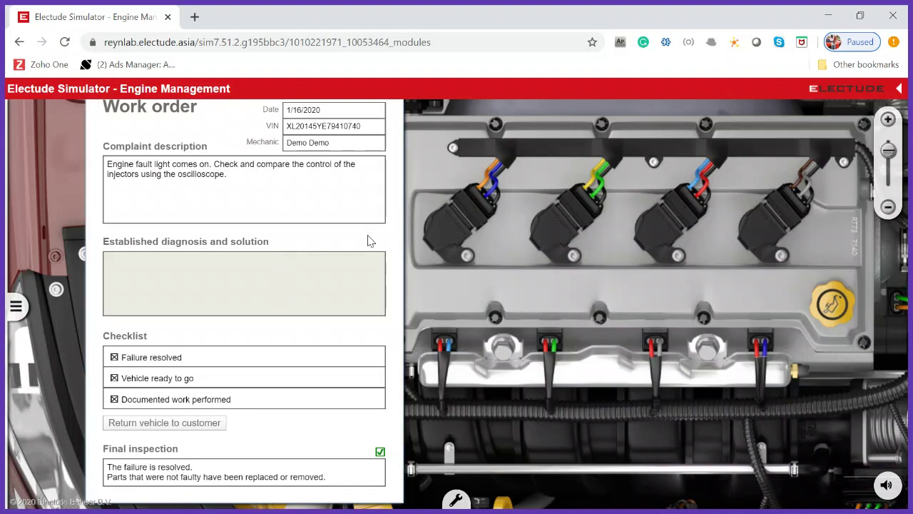
scroll(371, 256, up, 2)
click(389, 131)
Review the repair invoice's items, labour times and total, and close it
click(16, 306)
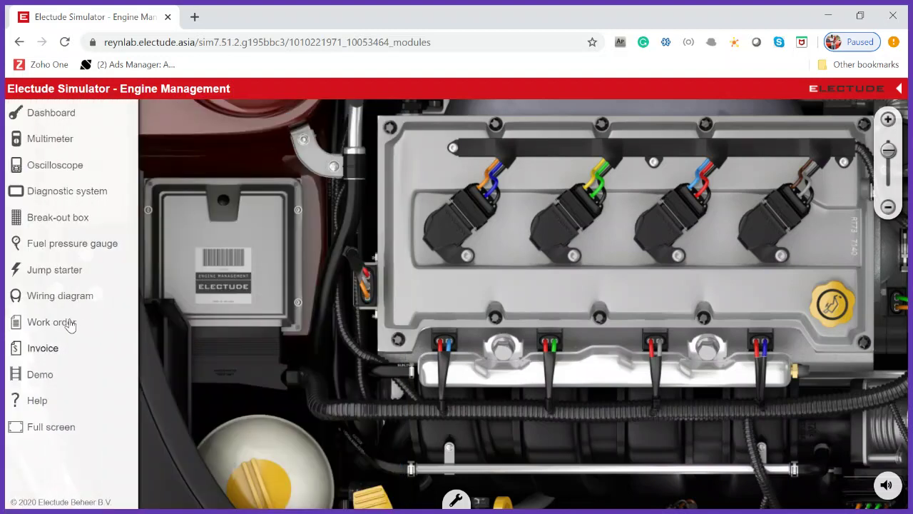
click(41, 350)
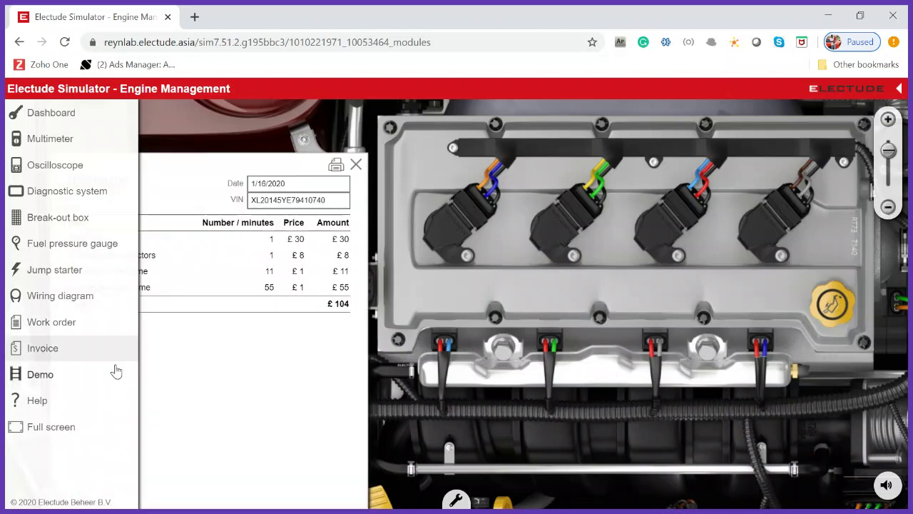
drag(176, 179, 253, 153)
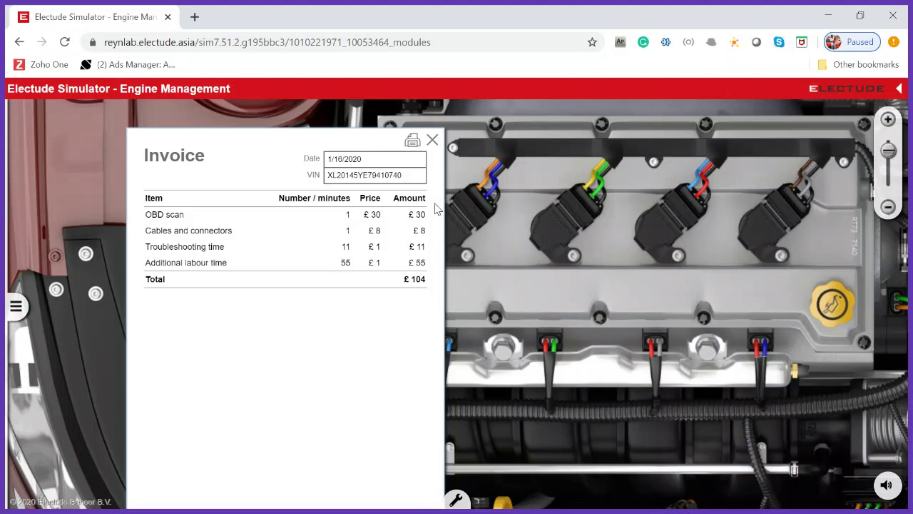
click(432, 140)
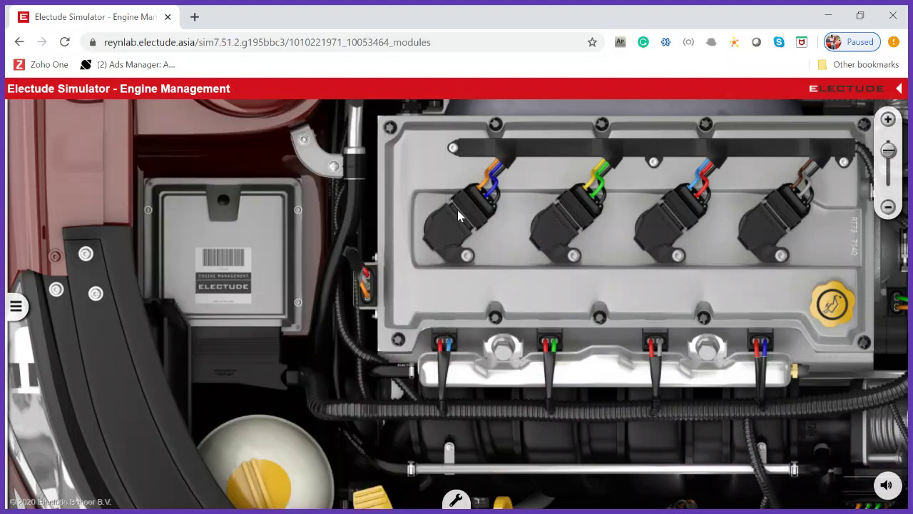